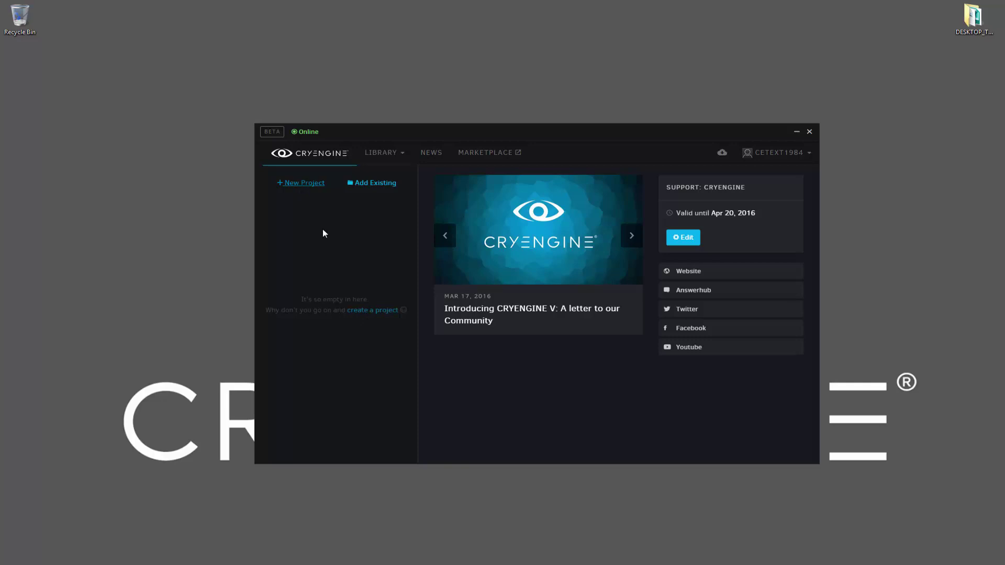
Begin a new C++ project on CRYENGINE 5.0.0, glancing at the C# templates, and name it testProject
click(382, 314)
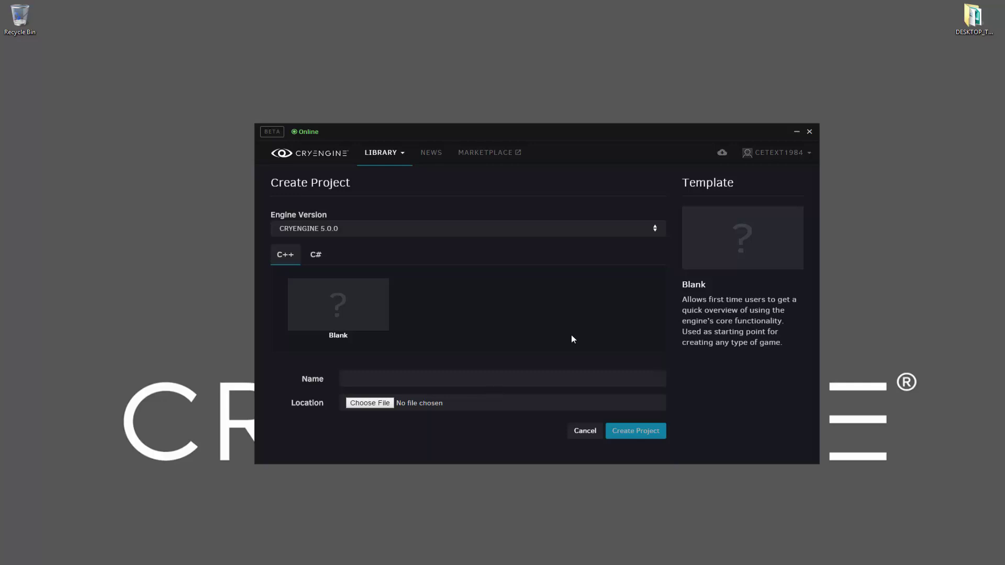
click(358, 228)
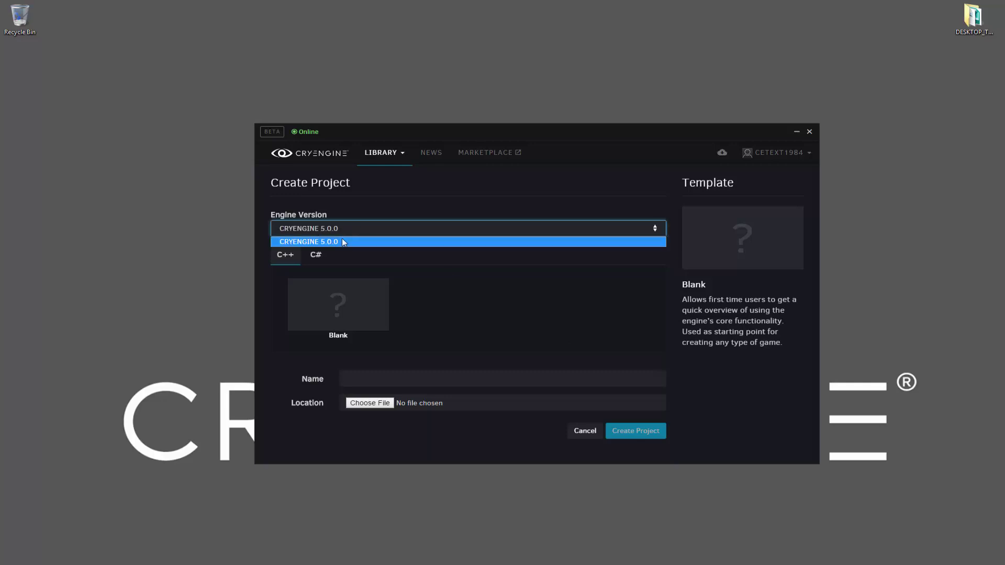
click(335, 241)
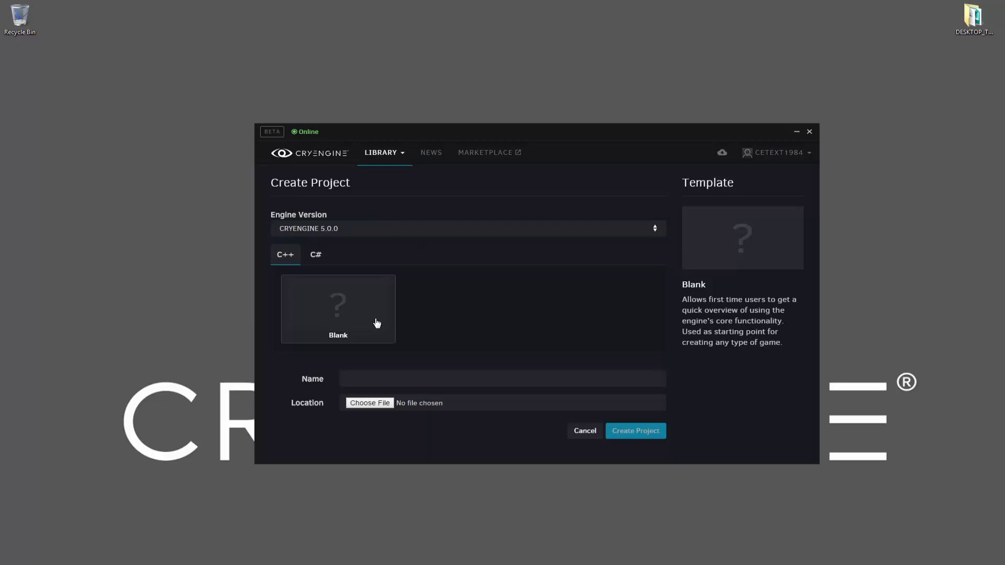
click(315, 256)
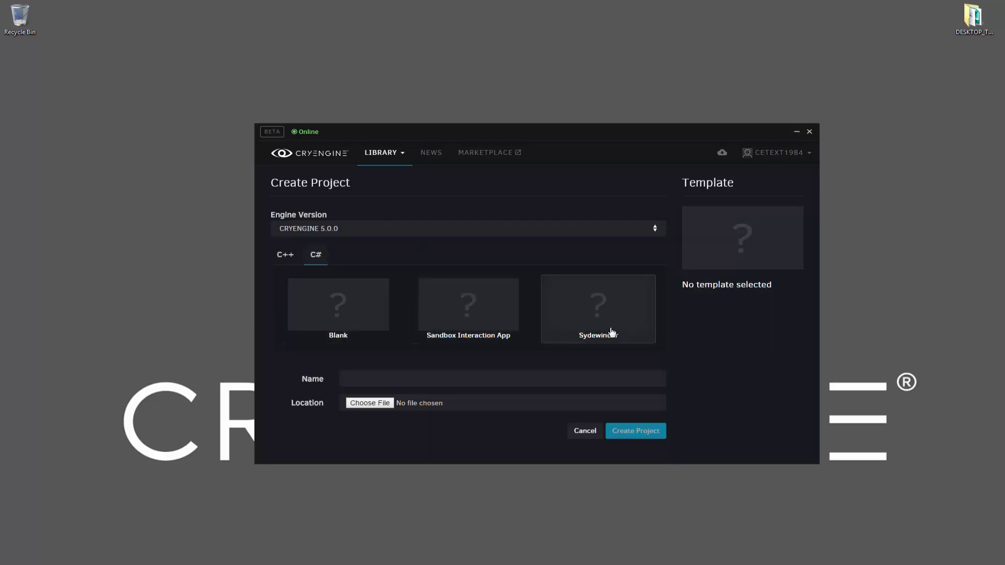
click(287, 255)
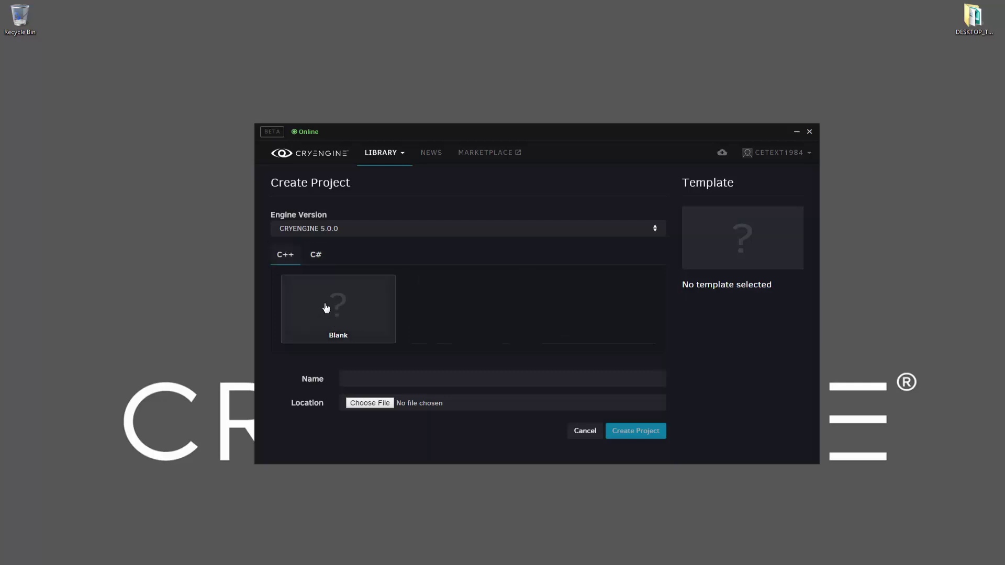
click(373, 381)
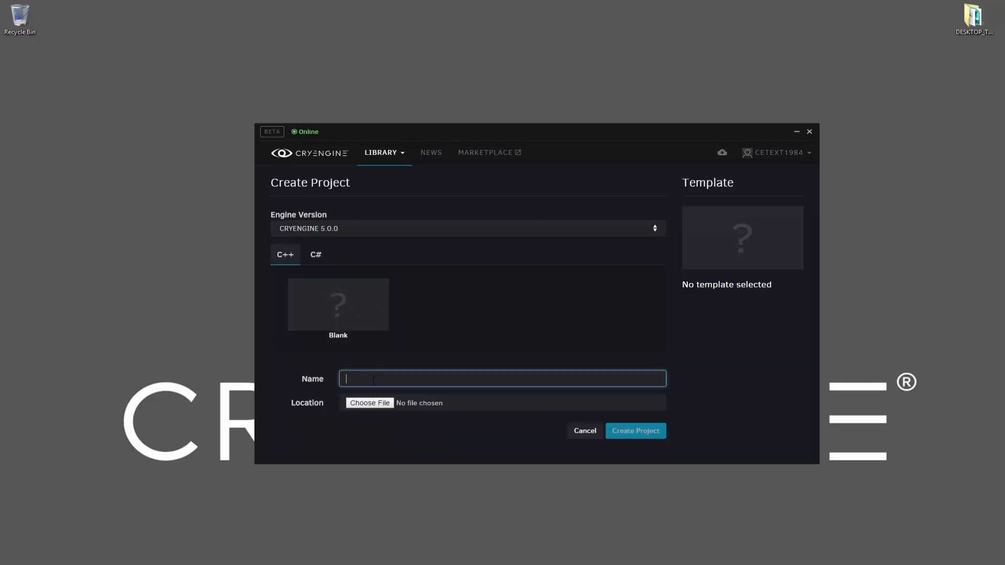
text(testProject)
Make a new folder named CRYENGINE_LAUNCHER on DATA (D:) as the project location, correcting the typo
click(386, 403)
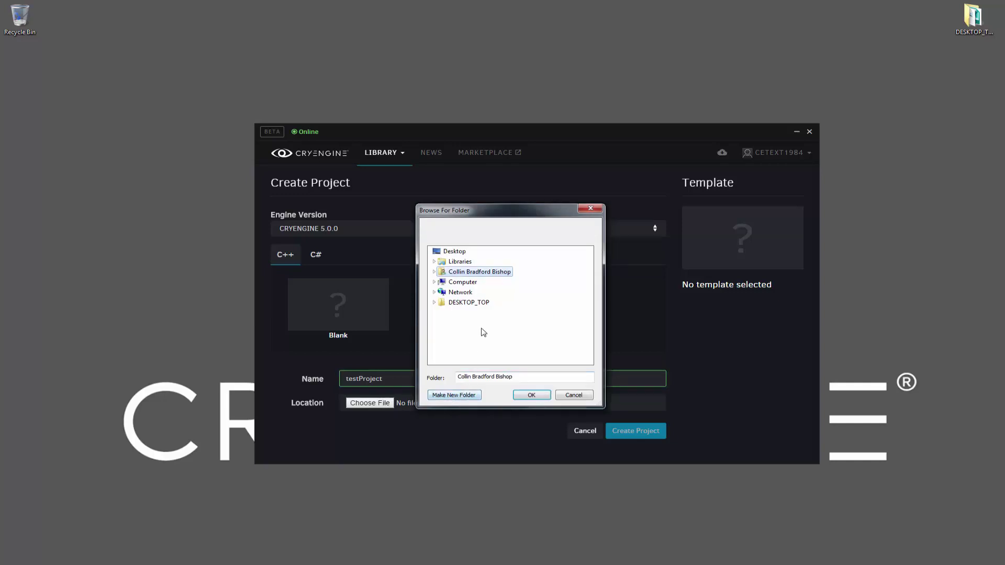
click(433, 281)
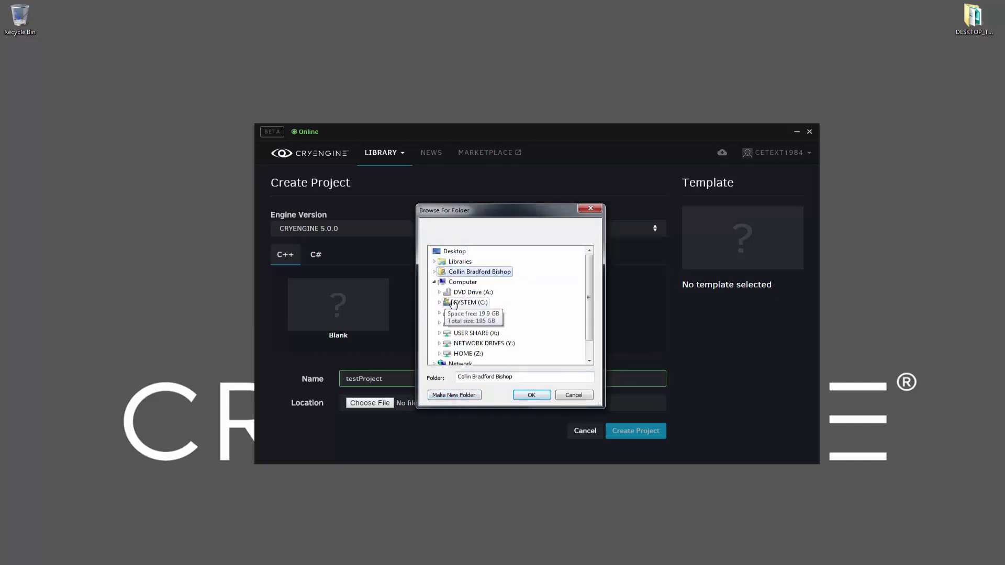
double_click(462, 313)
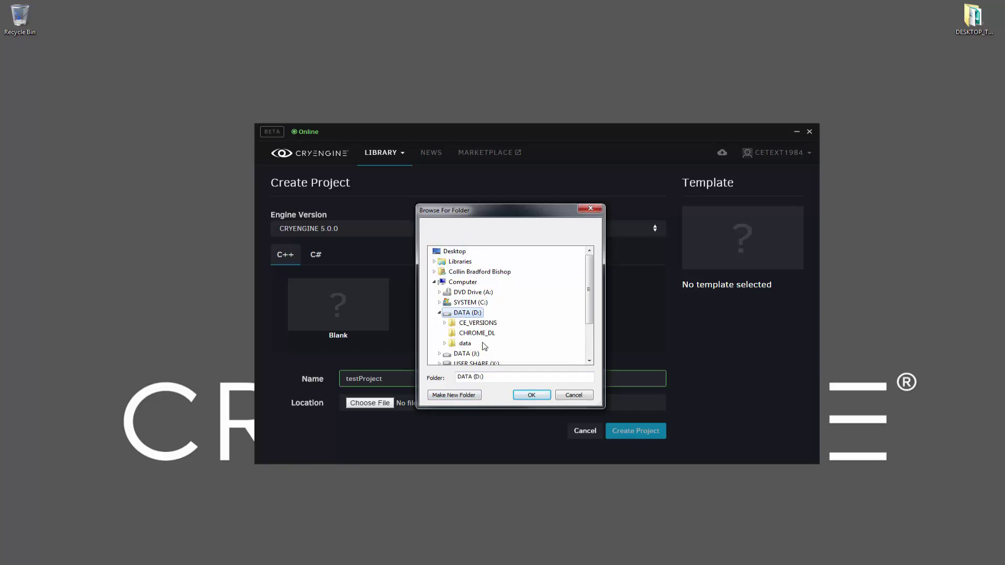
click(461, 395)
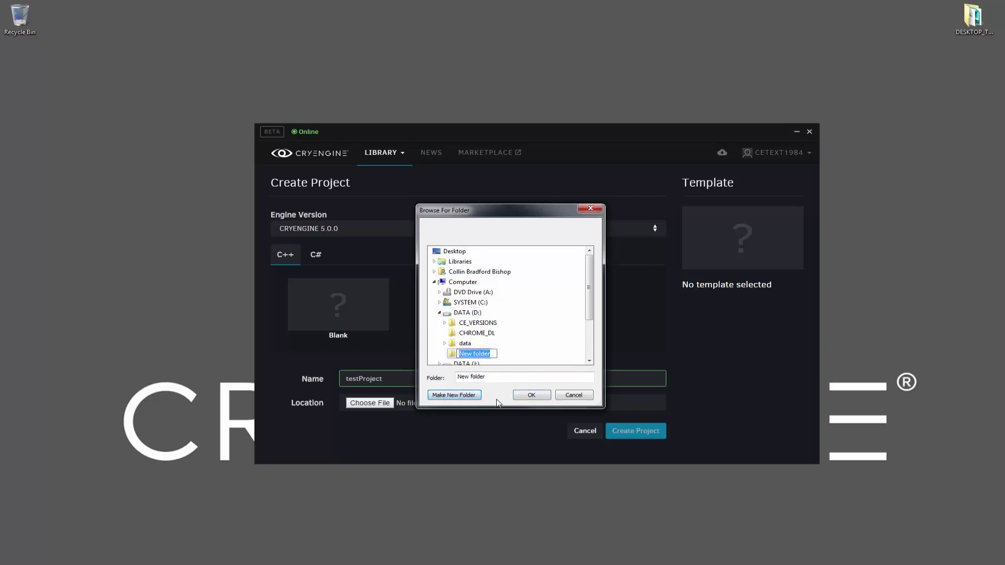
text(CRYENGINE_LAUNCNHER)
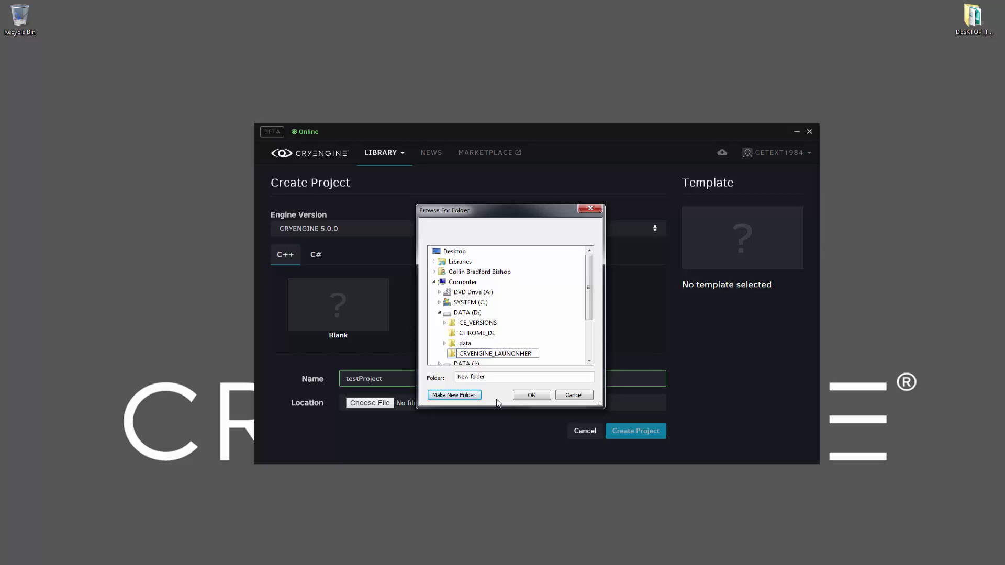
key(Left)
key(Left)
key(Left)
key(BackSpace)
key(Return)
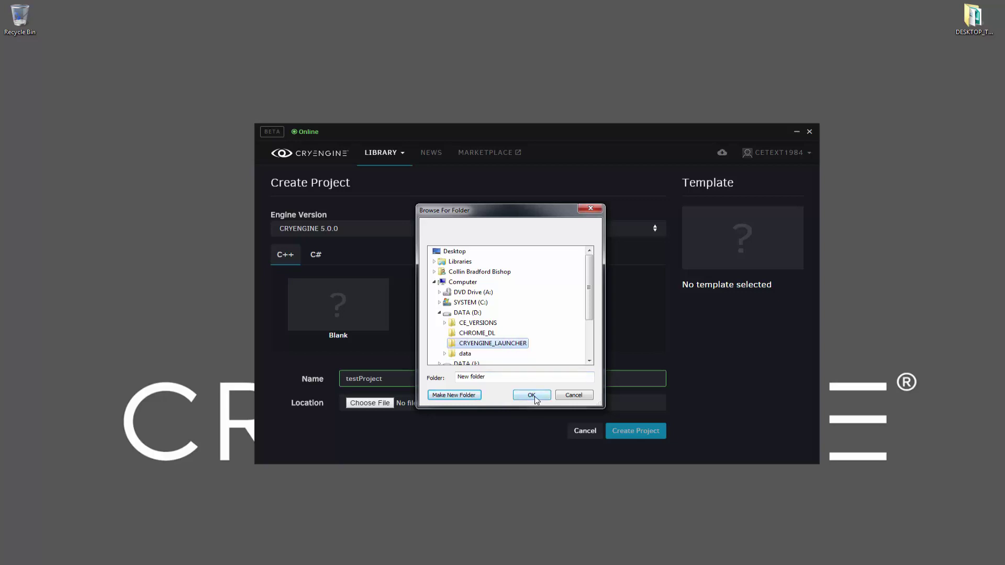
Confirm D:\CRYENGINE_LAUNCHER as the location, choose the Blank template and create testProject
click(533, 396)
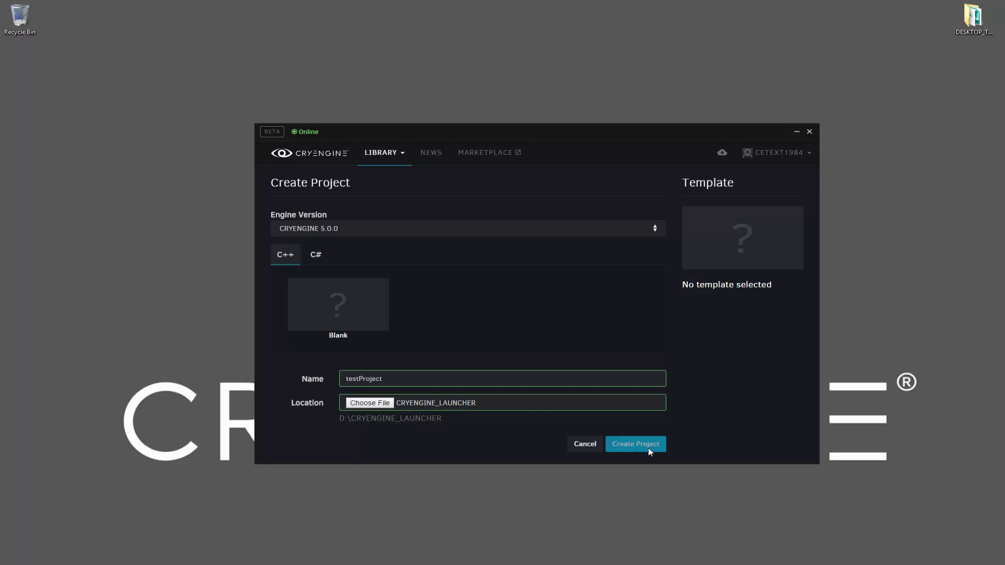
click(518, 405)
click(549, 396)
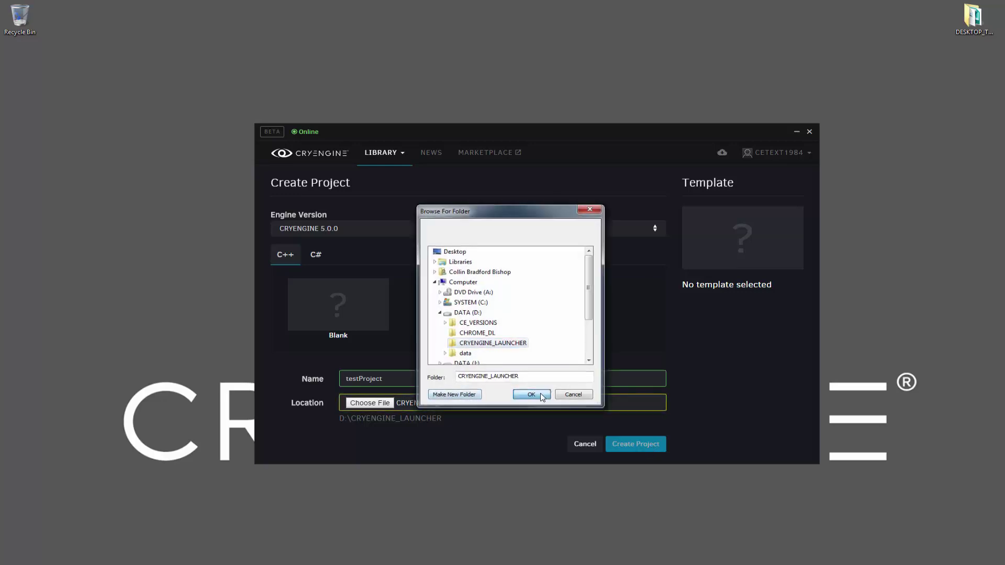
click(370, 326)
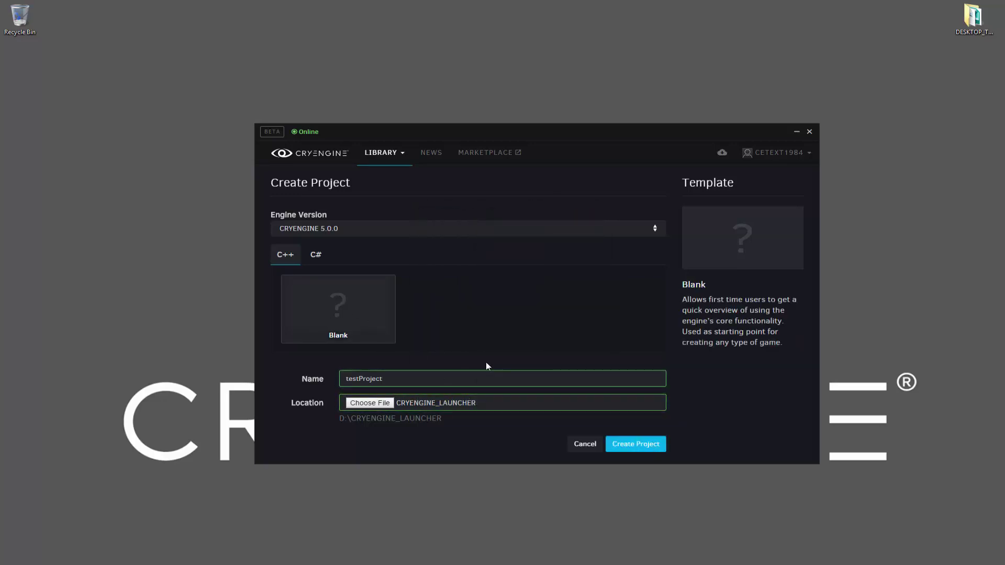
click(653, 451)
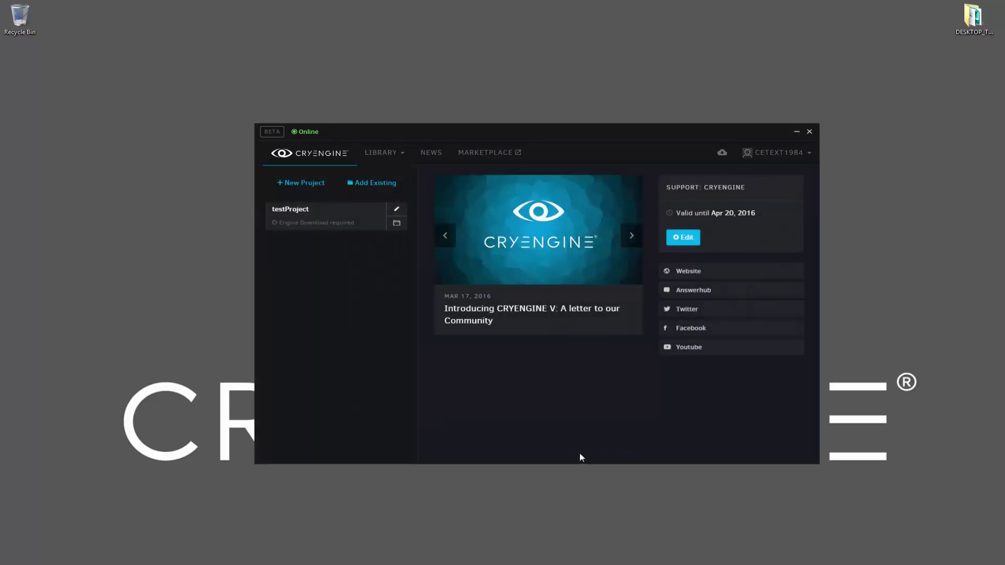
Install CRYENGINE 5.0.0 for testProject and follow the engine download until it finishes
click(325, 228)
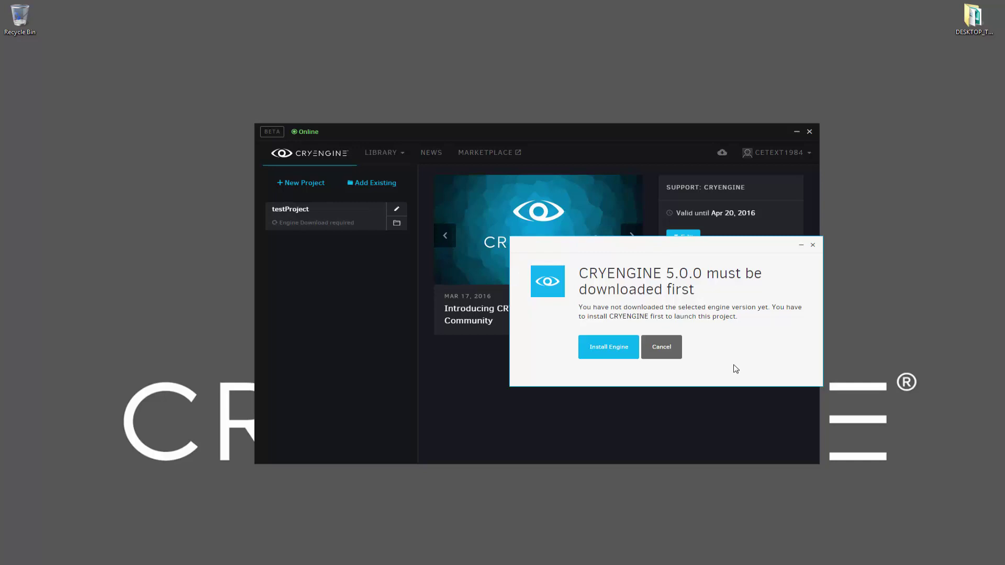
click(618, 353)
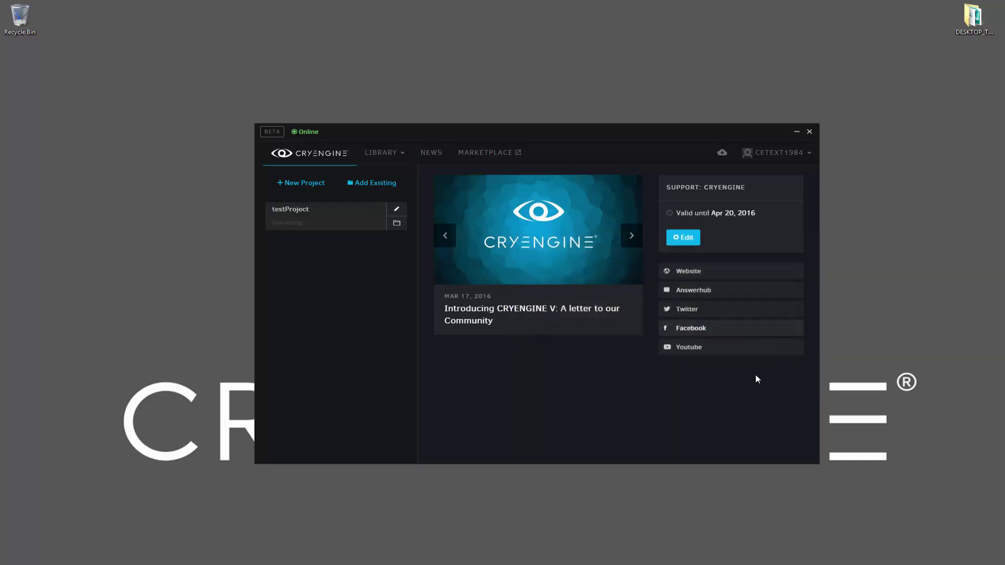
click(723, 155)
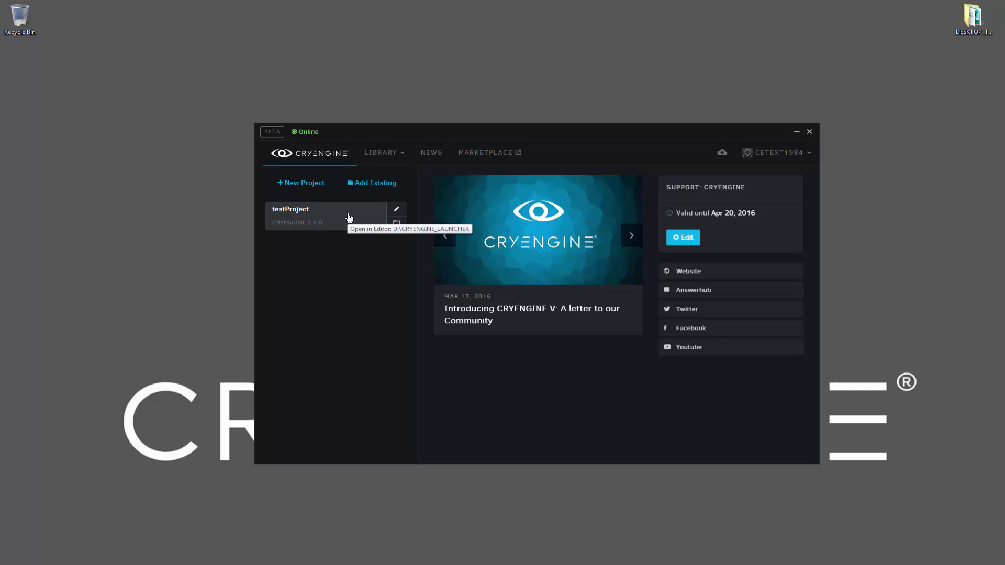
click(396, 209)
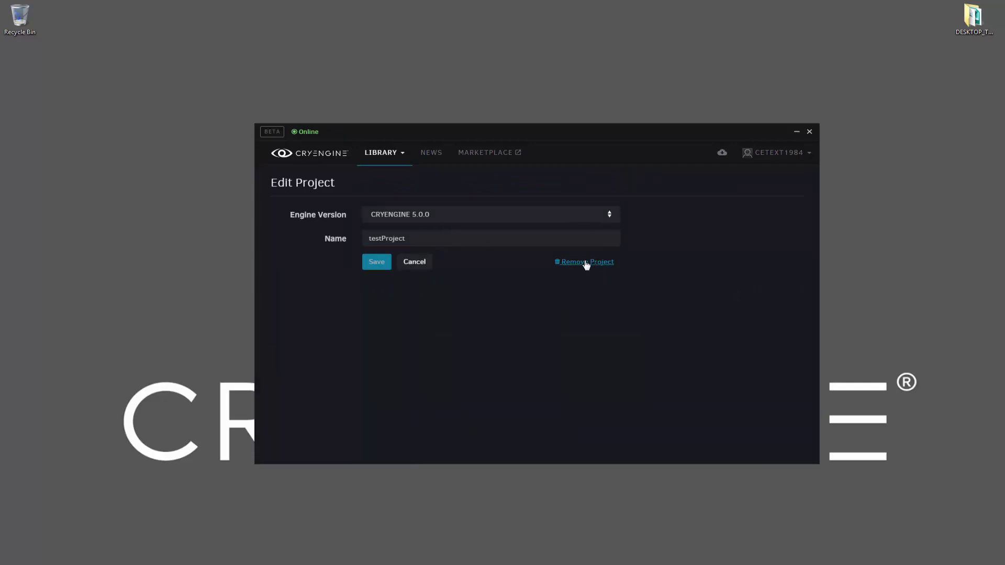
click(316, 152)
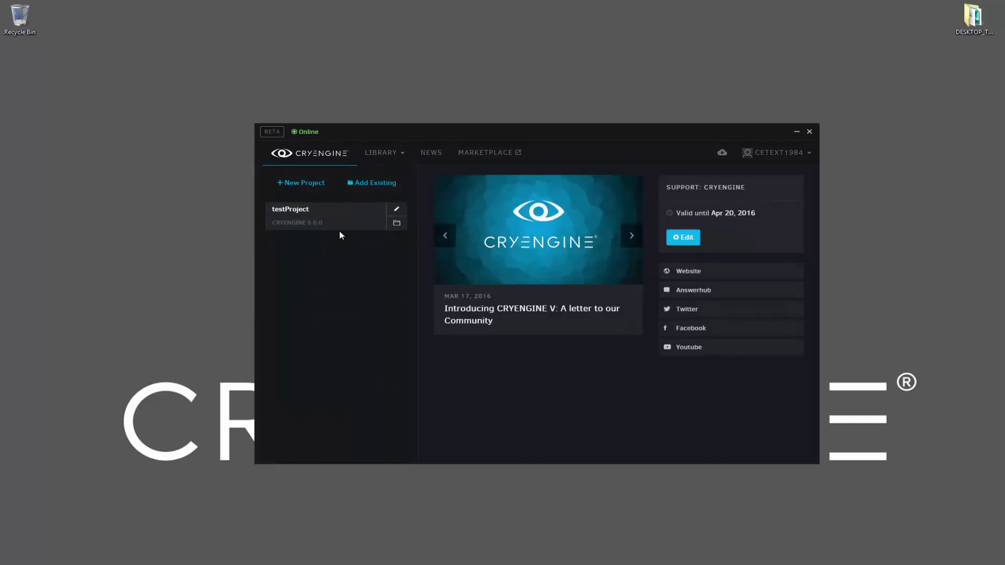
Reveal testProject's folder in Explorer, review its 12 items including Assets, then return to the launcher
click(397, 224)
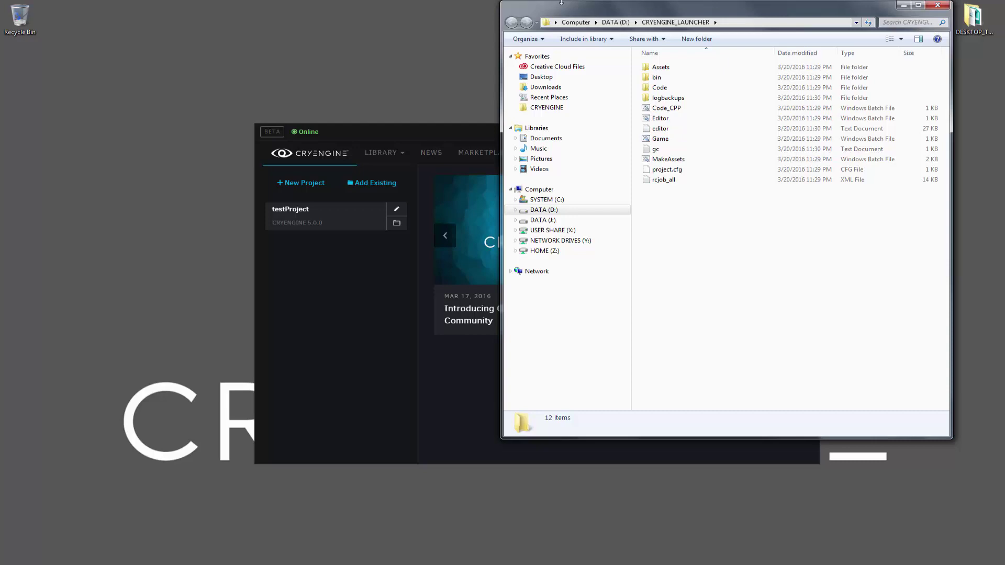
drag(687, 8, 587, 66)
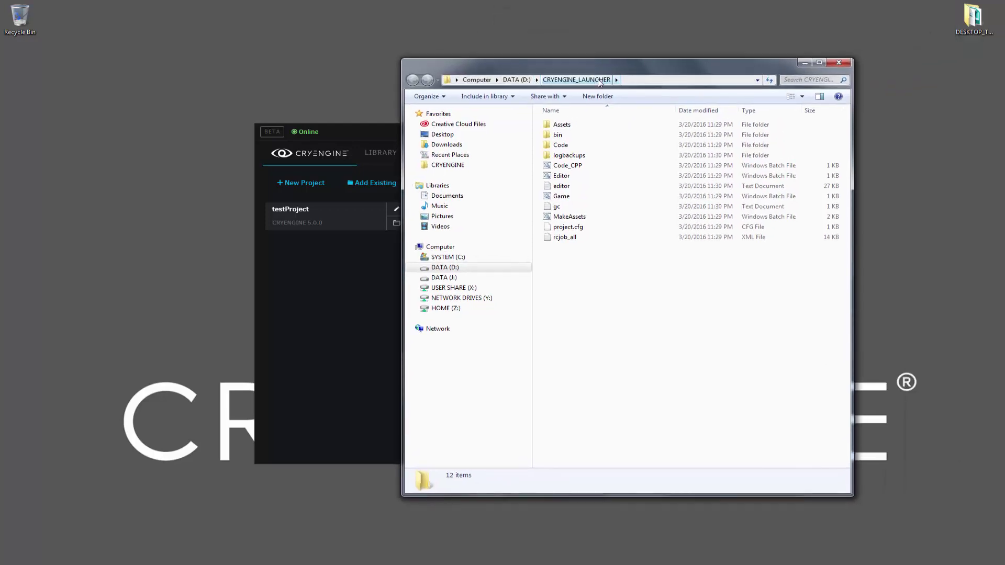
drag(645, 293, 551, 124)
drag(639, 92, 682, 94)
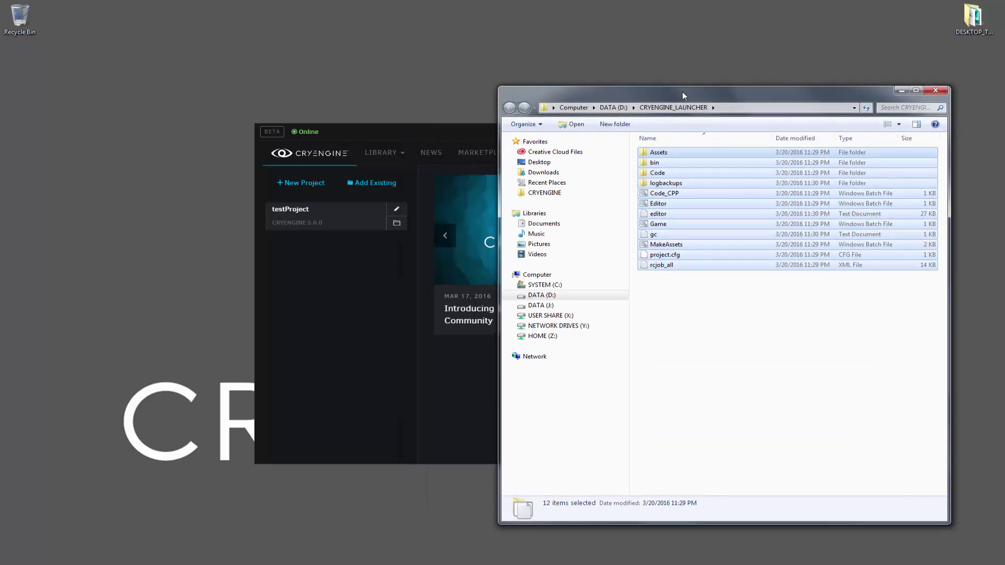
click(801, 310)
drag(423, 130, 350, 130)
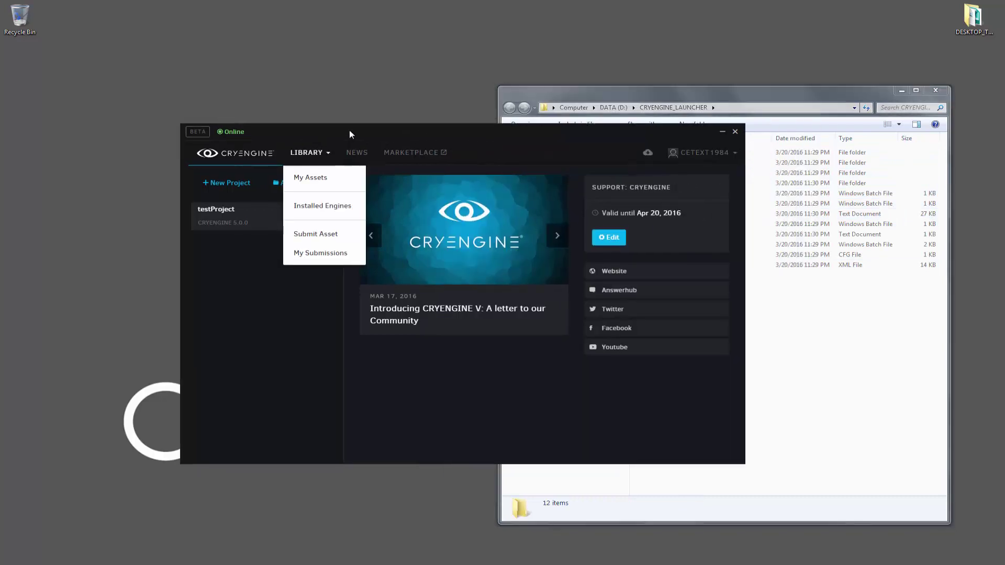
Launch testProject in Sandbox and make level testProject with 256 x 256 heightmap and 1024 x 1024 texture
click(274, 229)
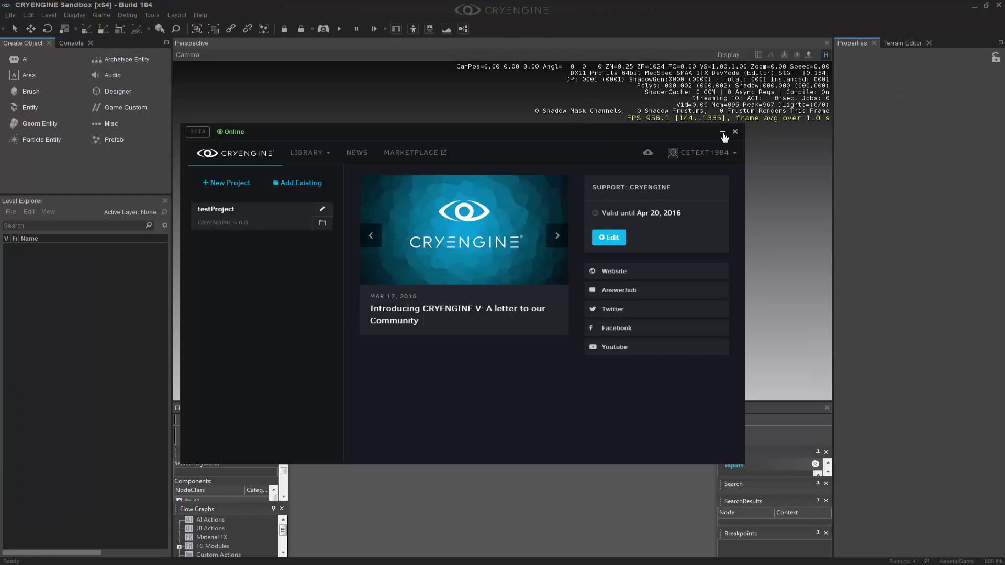
click(724, 133)
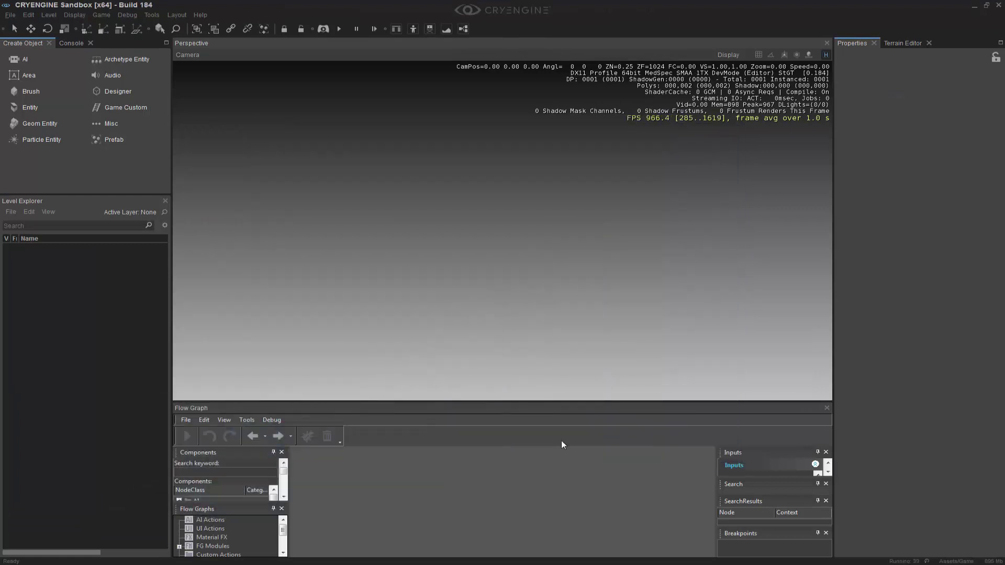
click(10, 15)
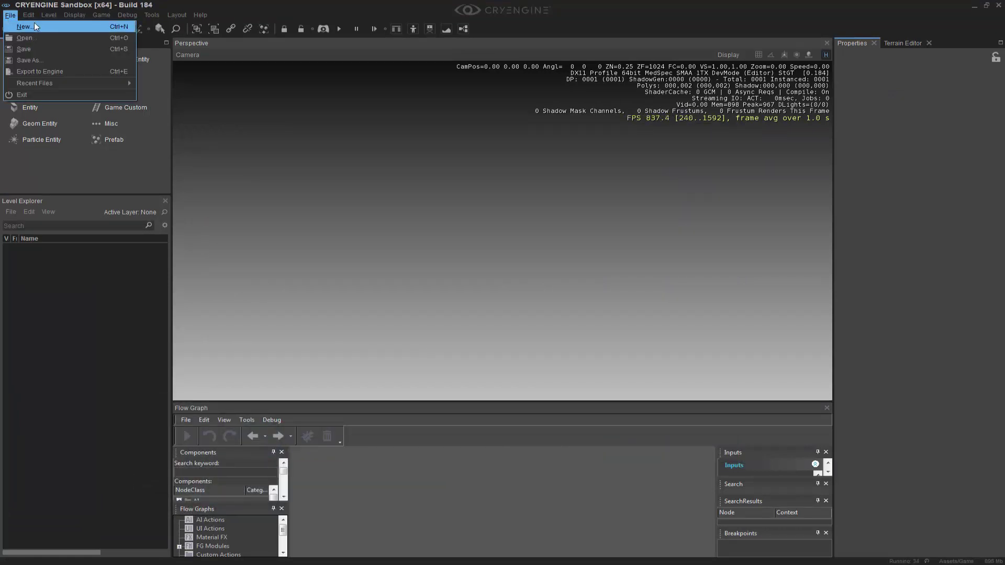
click(34, 22)
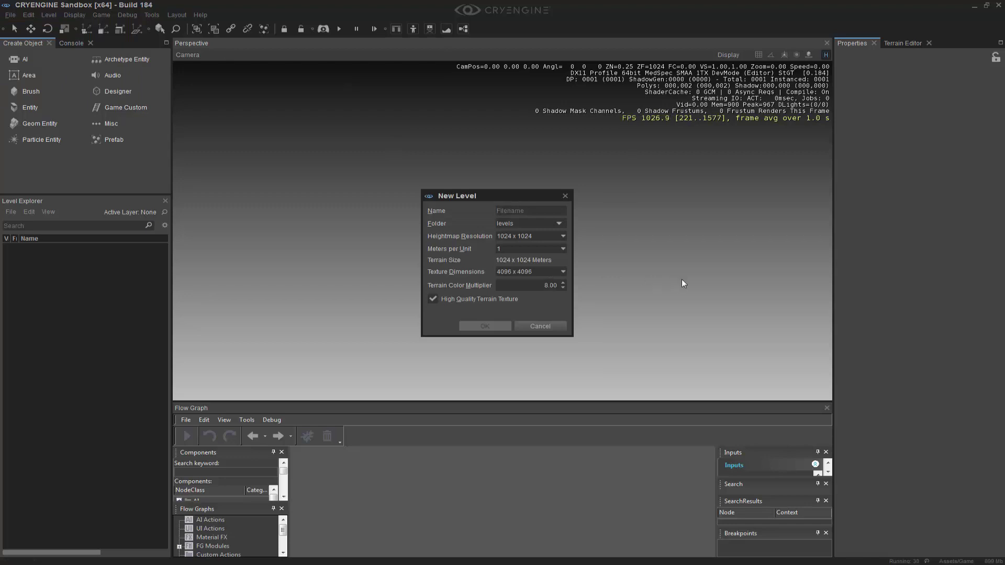
text(testProject)
click(518, 237)
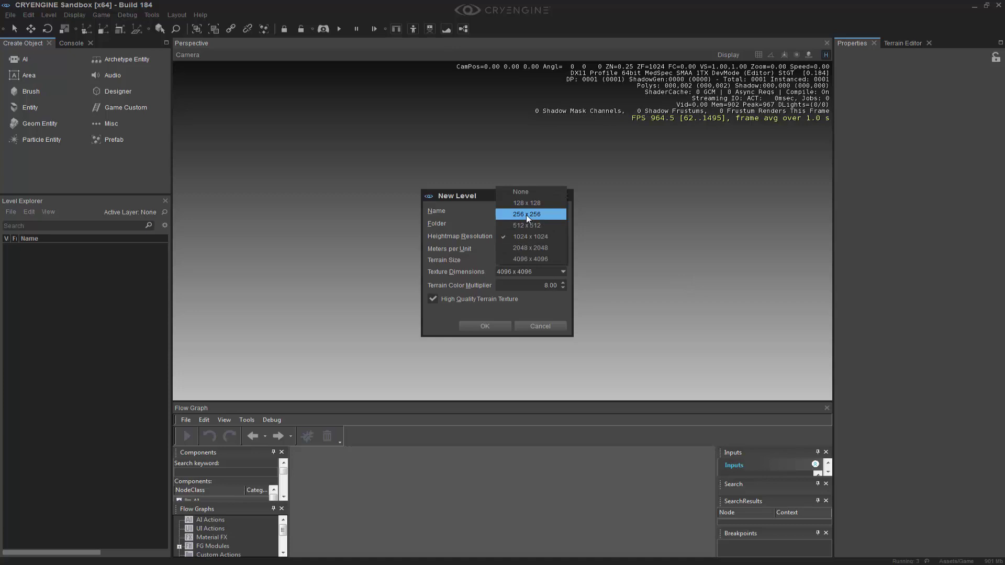
click(526, 215)
click(553, 271)
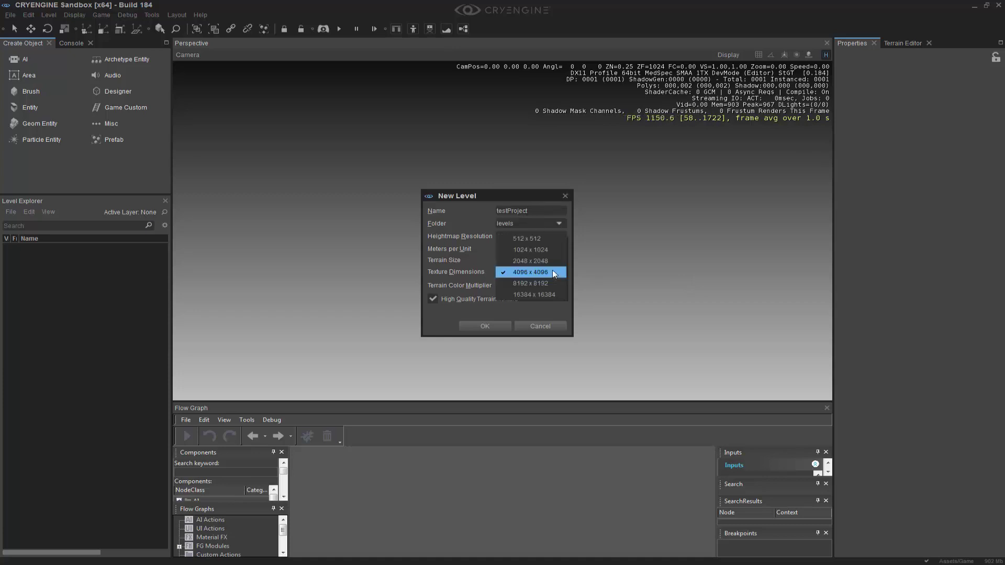
click(544, 251)
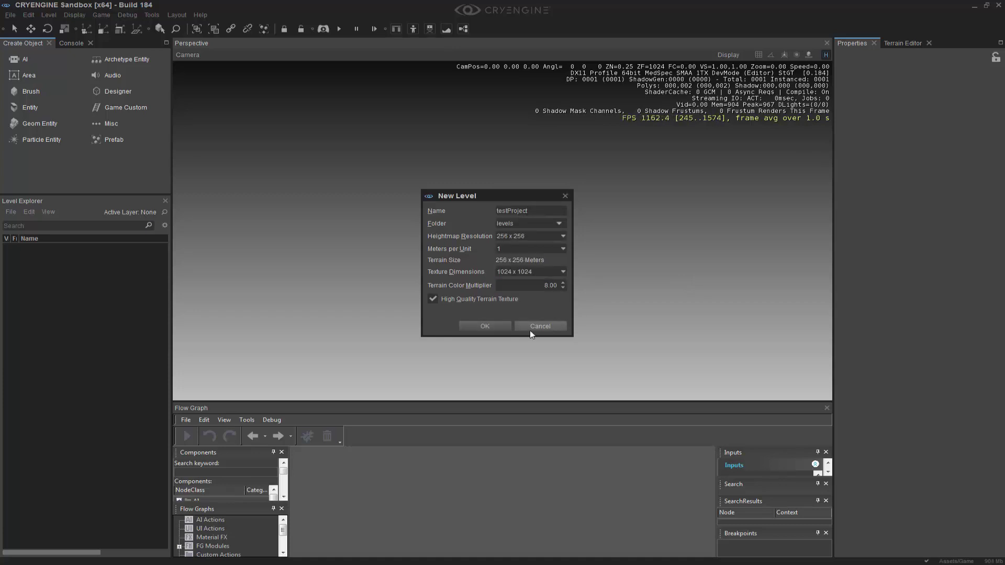
click(503, 325)
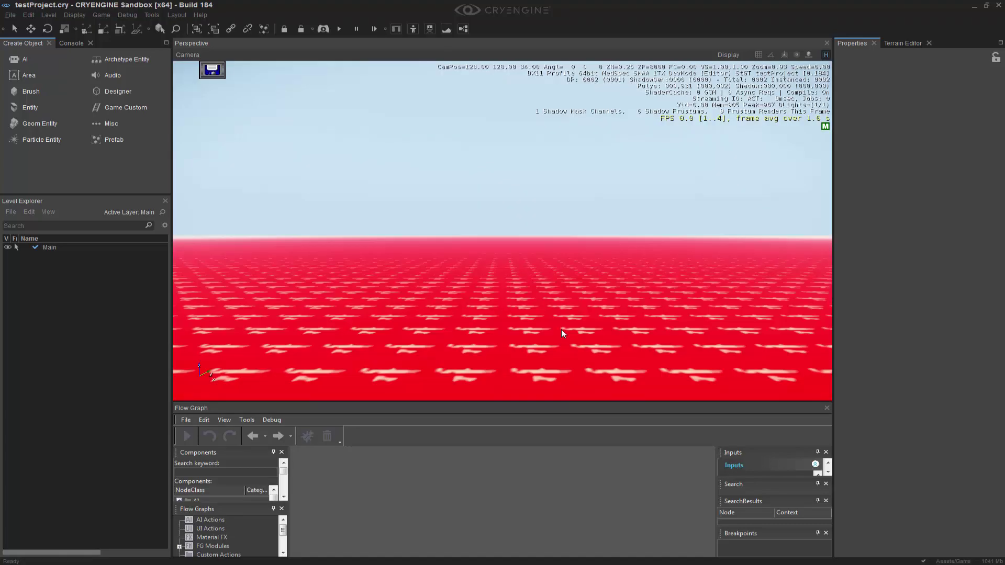
Tilt the Perspective view down onto the flat terrain, then minimize Sandbox to reach the launcher
right_drag(561, 333, 538, 172)
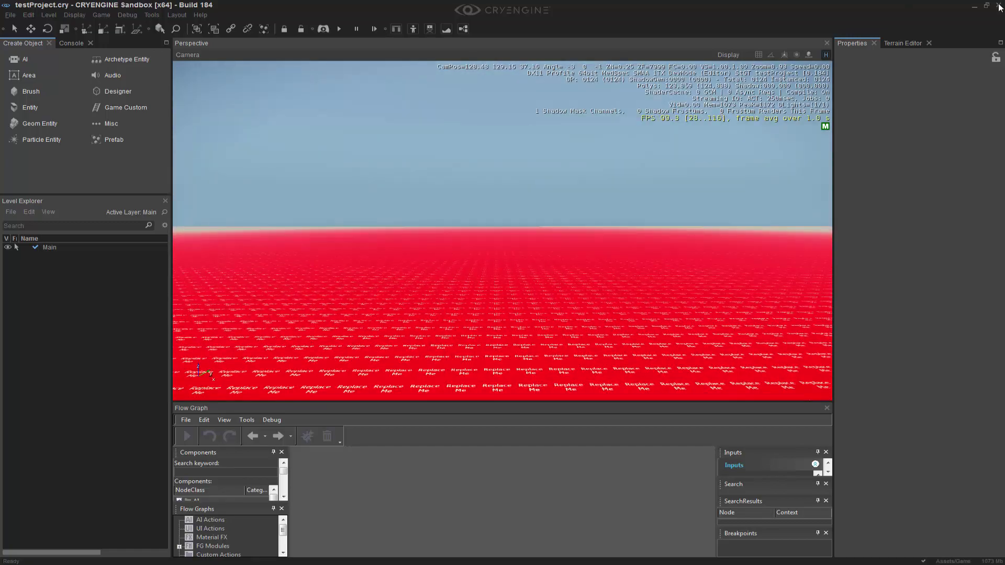
click(975, 6)
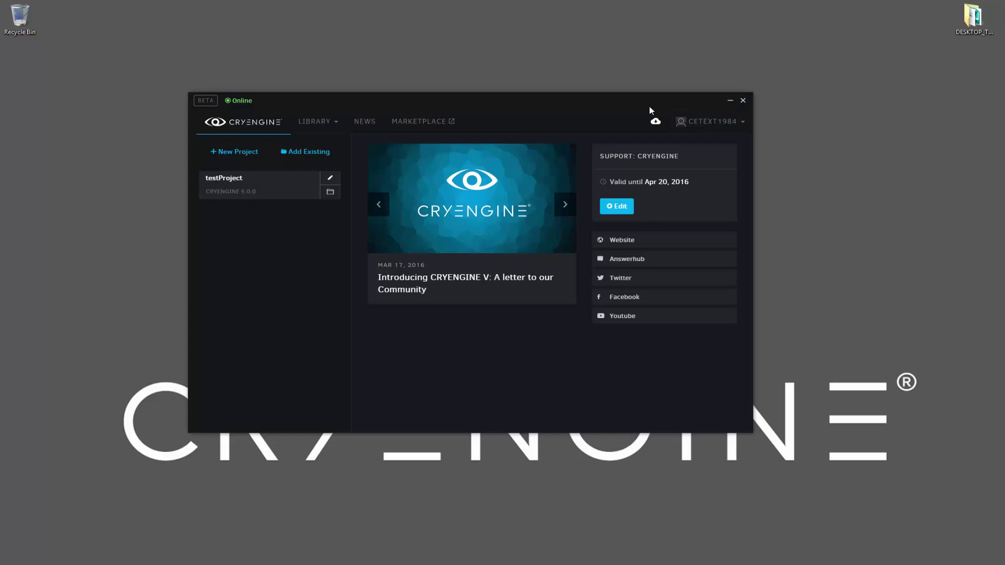
Open the Residential Buildings page in the Marketplace, maximize the browser and add it to the cart
click(432, 123)
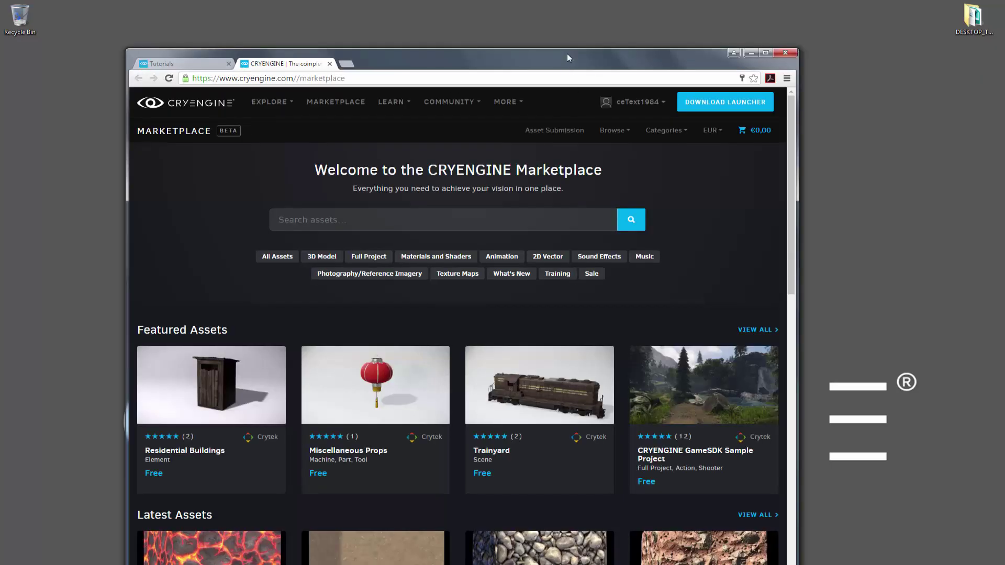
drag(567, 53, 589, 22)
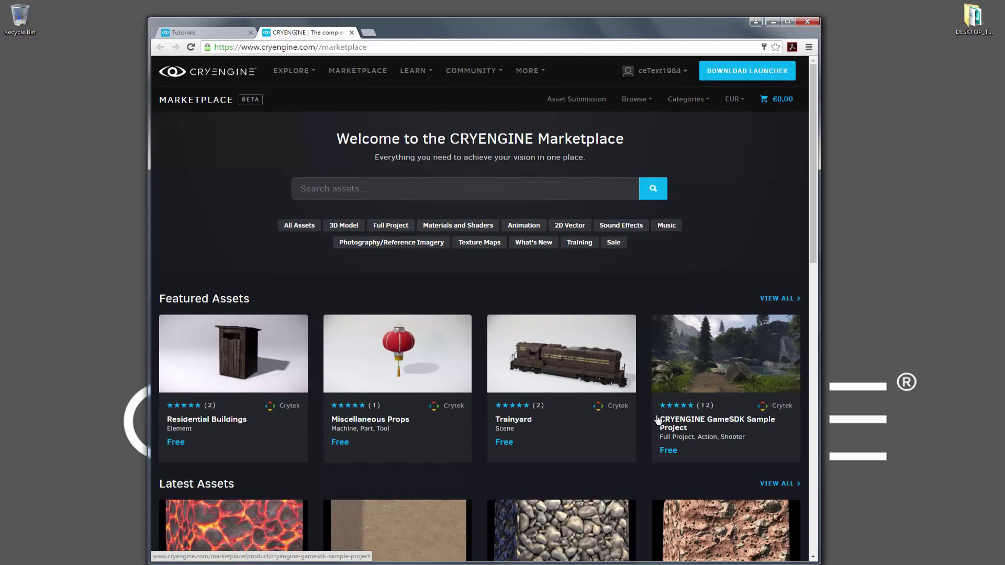
click(272, 346)
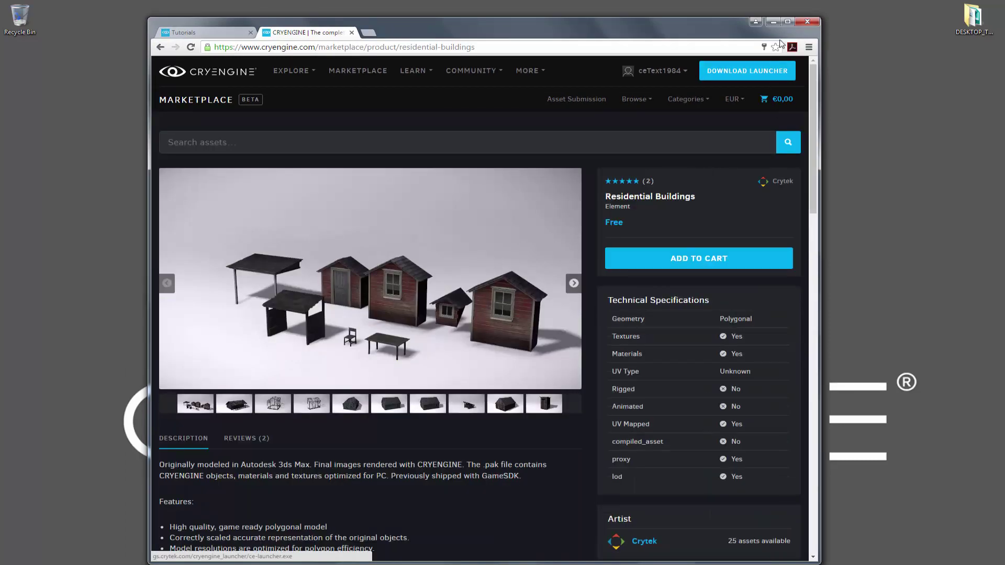
click(787, 22)
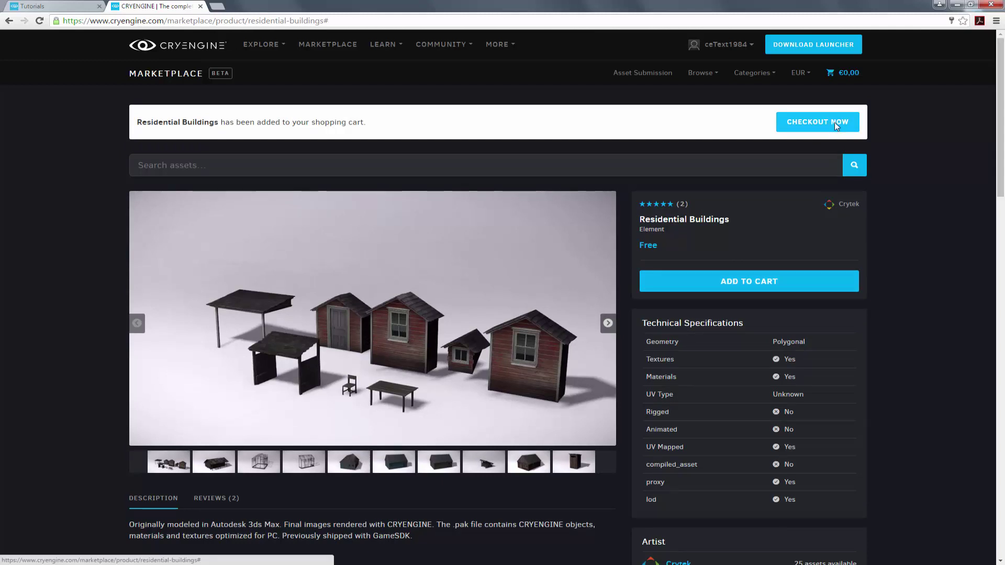
Check out the free Residential Buildings order, accept the terms and purchase, then minimize the browser
click(836, 126)
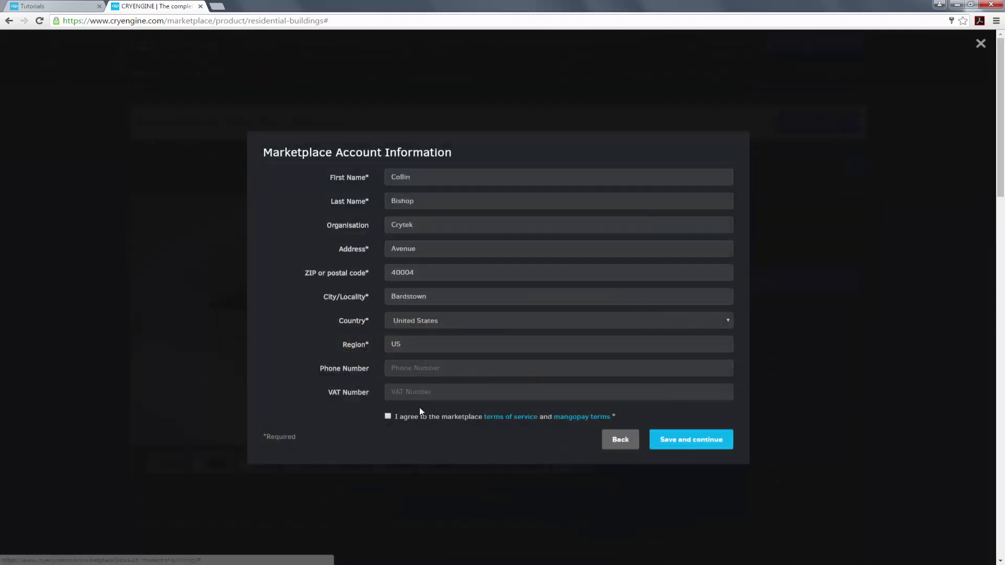
click(687, 444)
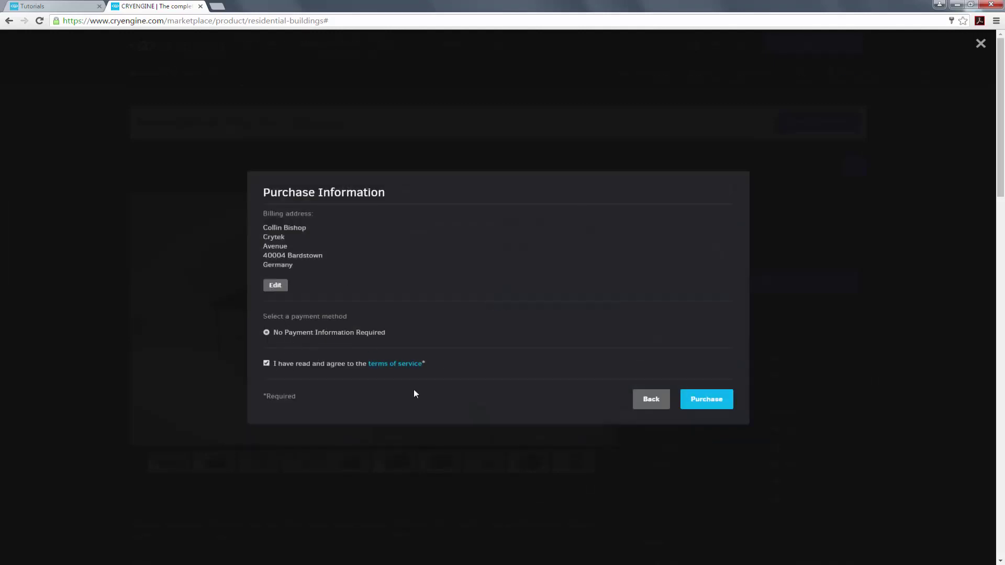
click(708, 399)
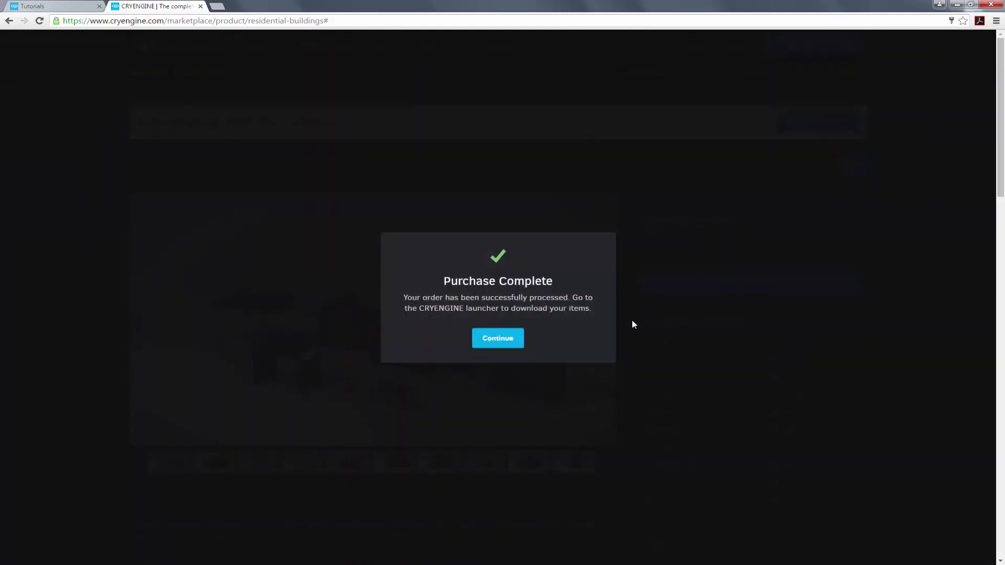
click(510, 339)
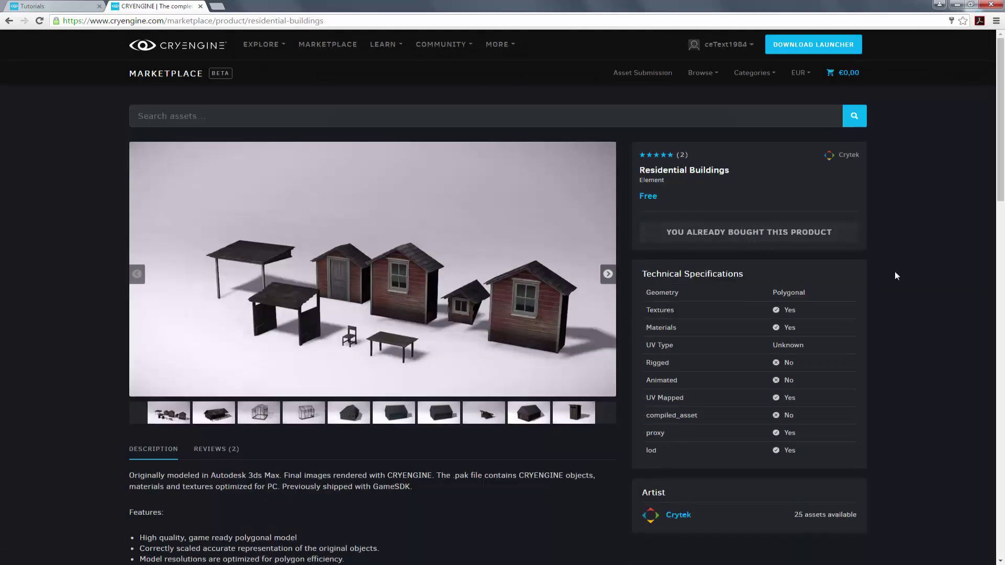
click(956, 5)
Install Residential Buildings from LIBRARY > My Assets and reveal its CRYTEK_buildings_residential.pak in Explorer
click(315, 121)
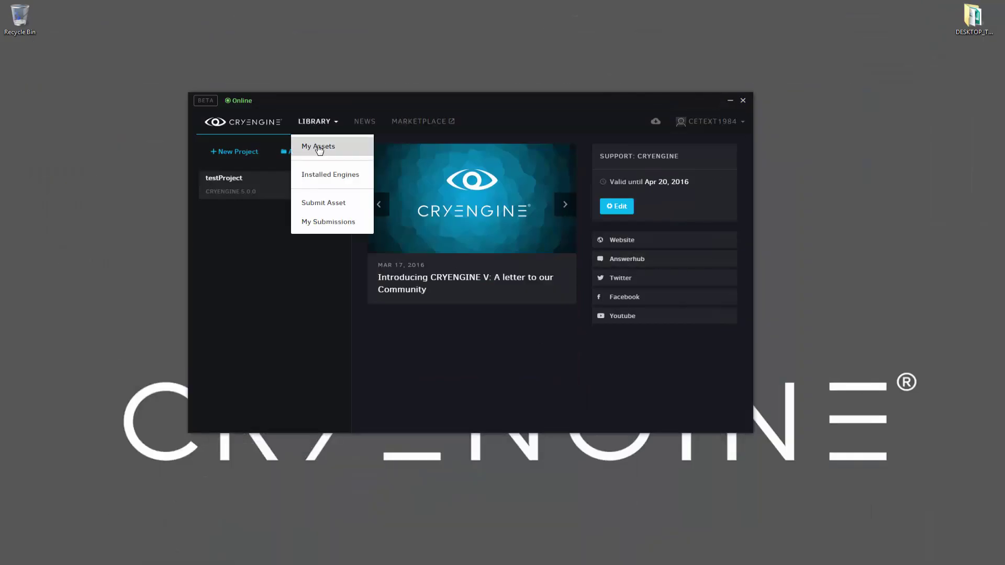
click(320, 147)
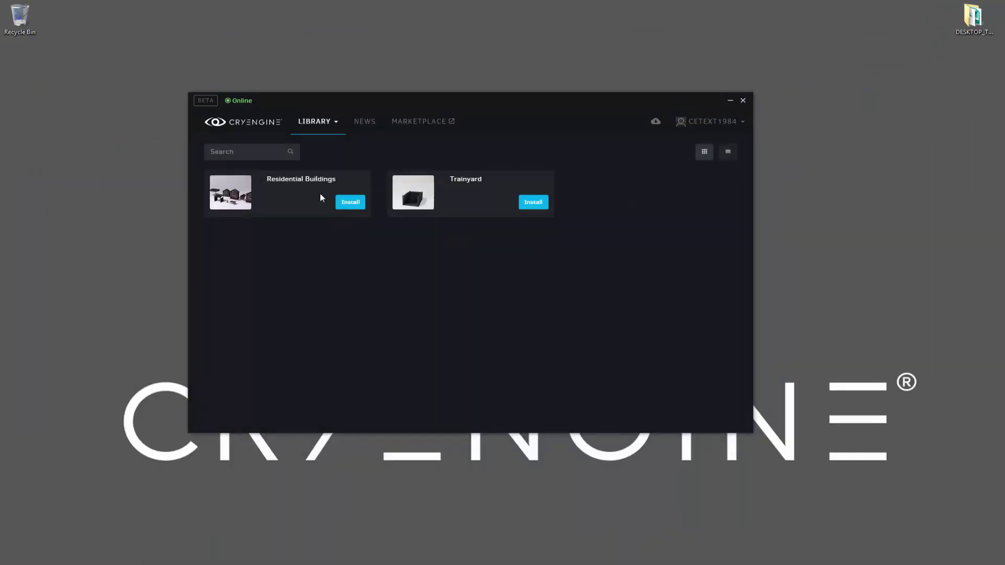
click(348, 206)
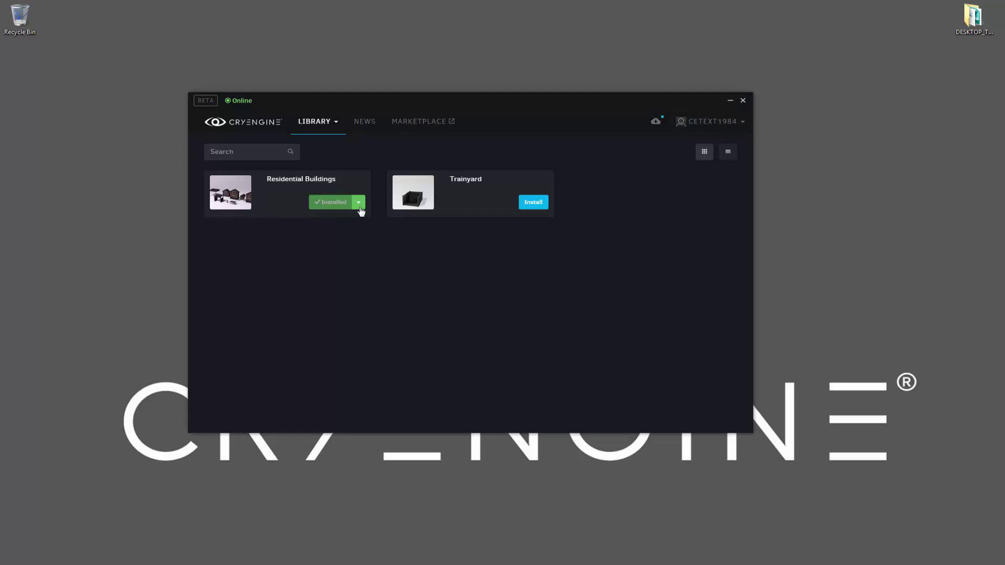
click(359, 205)
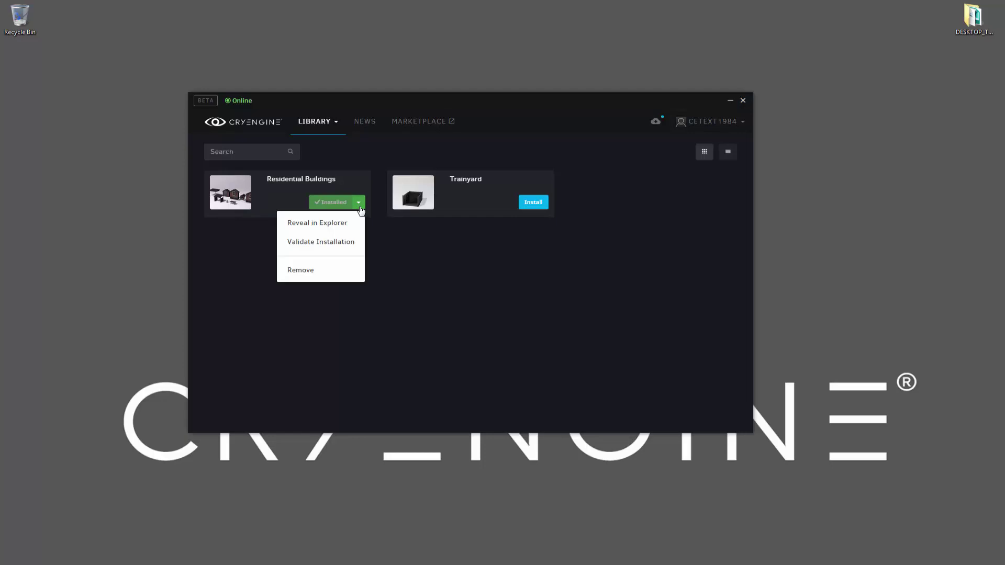
click(318, 224)
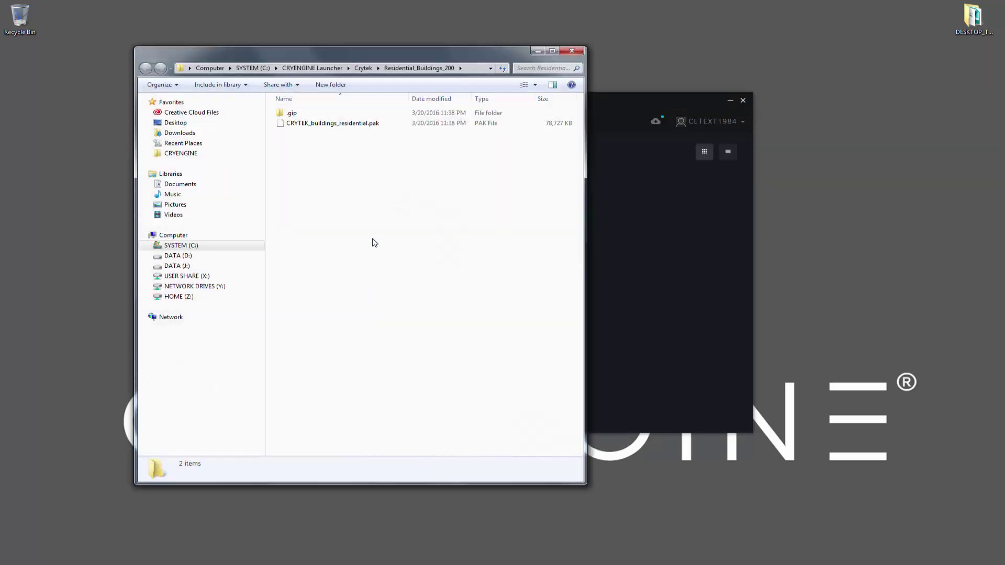
Copy CRYTEK_buildings_residential.pak from the Residential_Buildings_200 folder
click(372, 124)
right_click(351, 125)
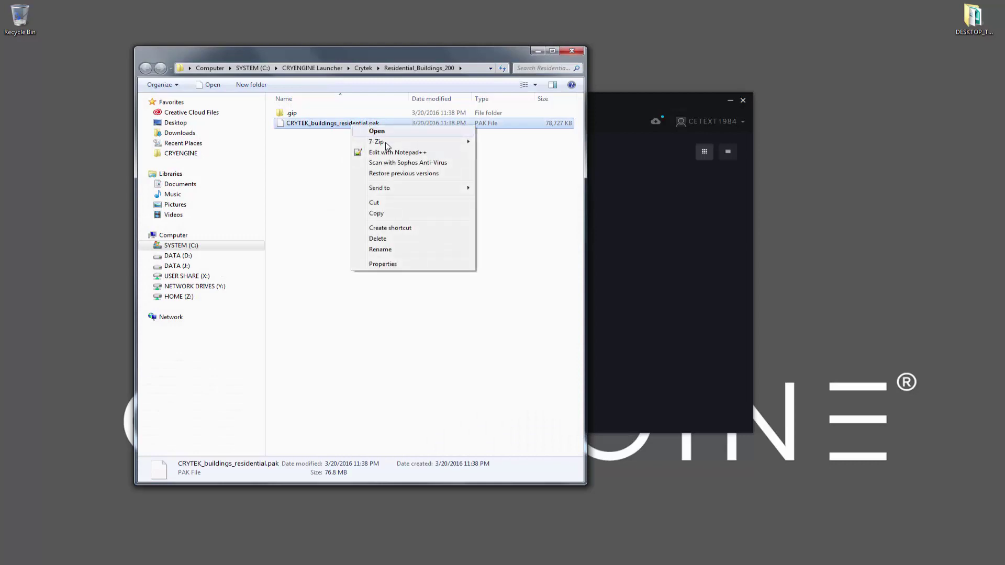
click(376, 214)
click(362, 68)
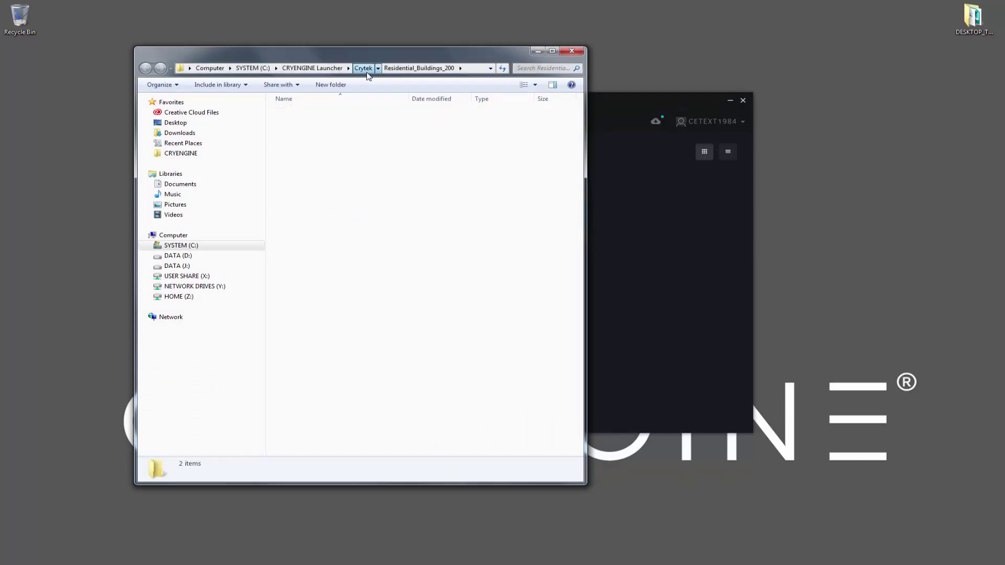
double_click(324, 116)
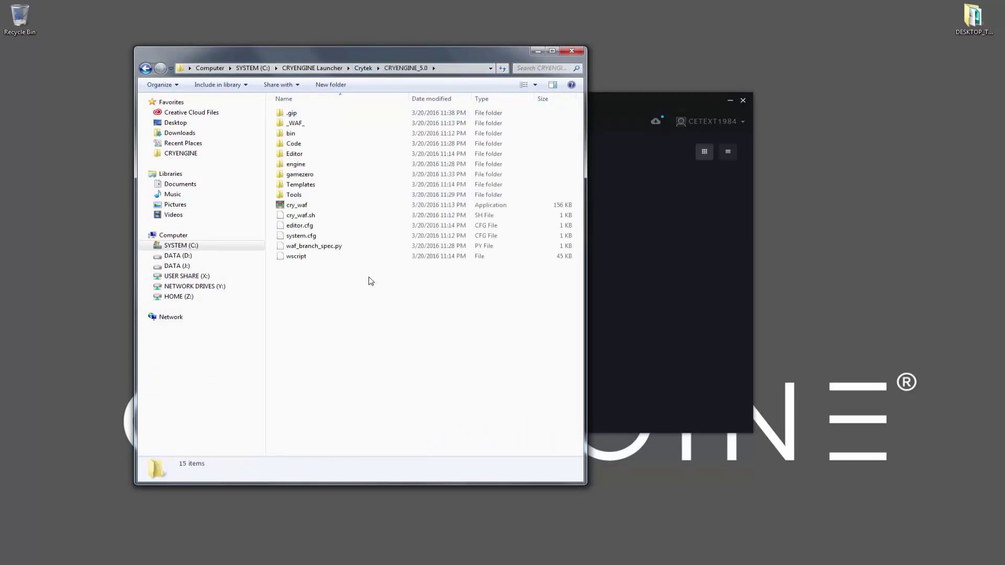
Open testProject's Assets folder from the launcher, placing it beside the engine folder window
drag(605, 104, 729, 74)
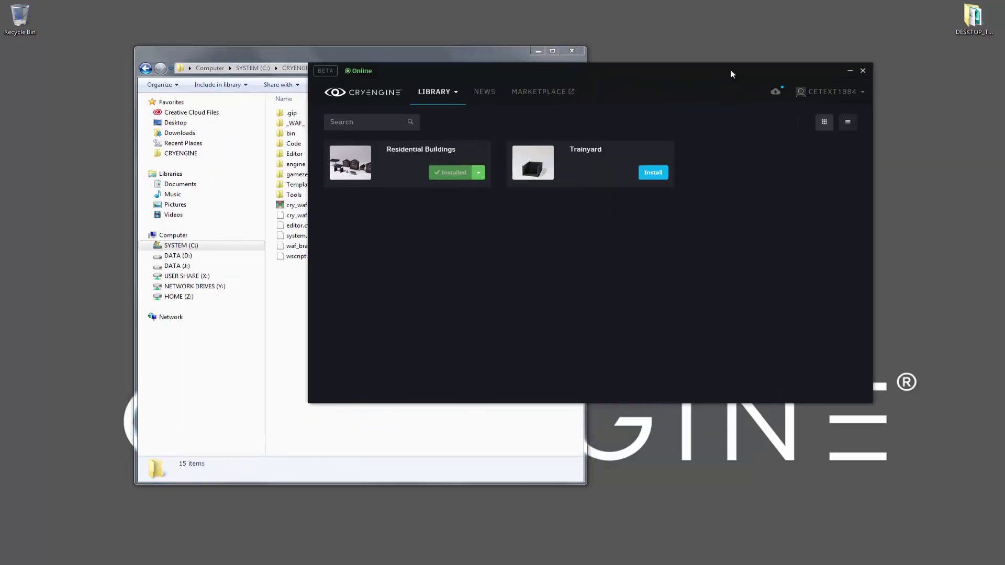
click(396, 98)
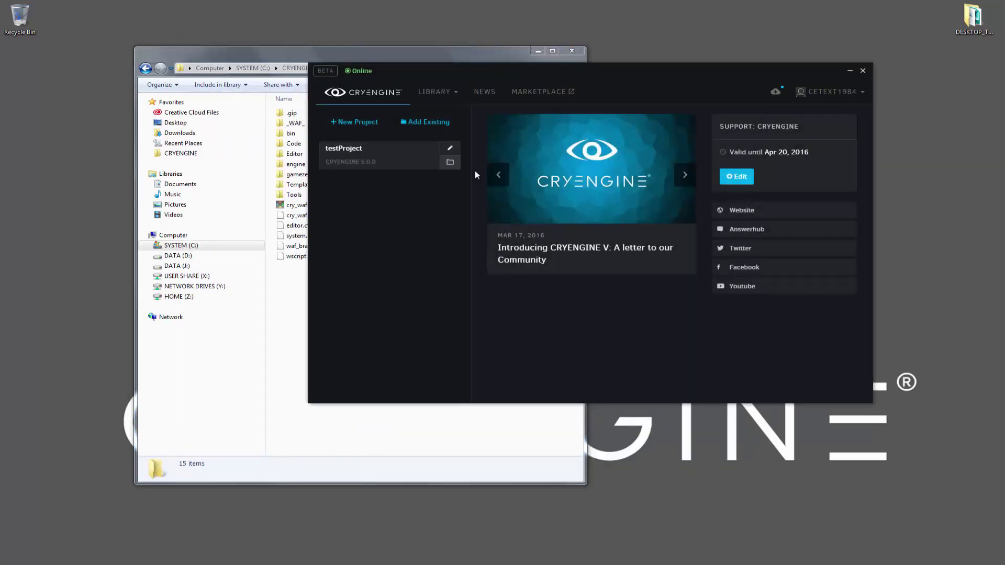
click(451, 162)
drag(394, 57, 796, 82)
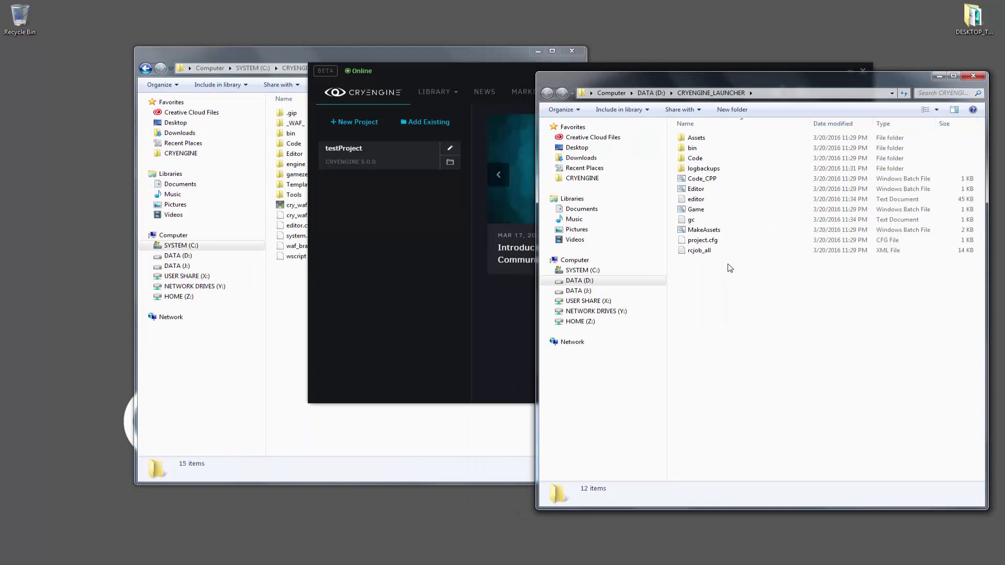
drag(413, 50, 360, 82)
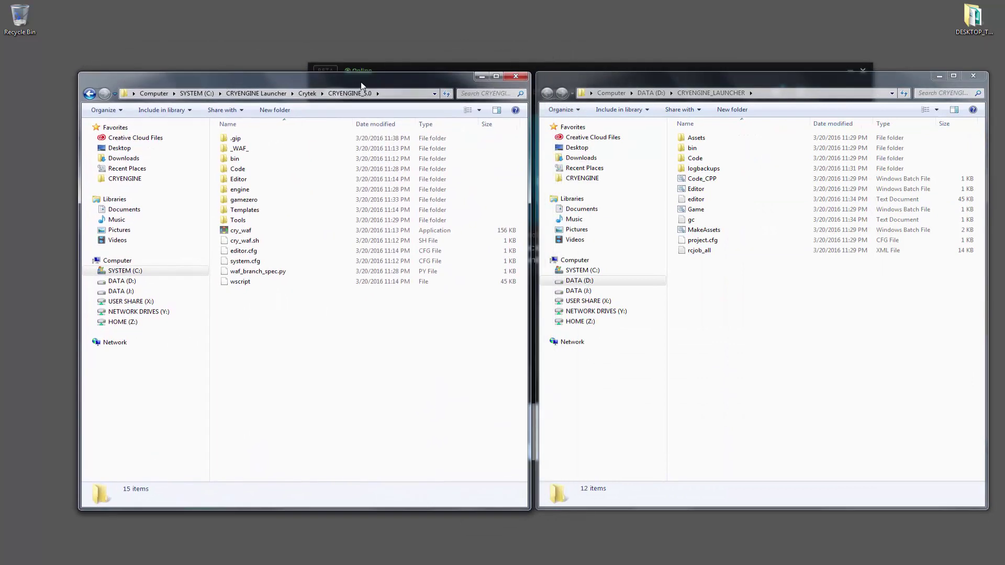
click(813, 359)
double_click(699, 138)
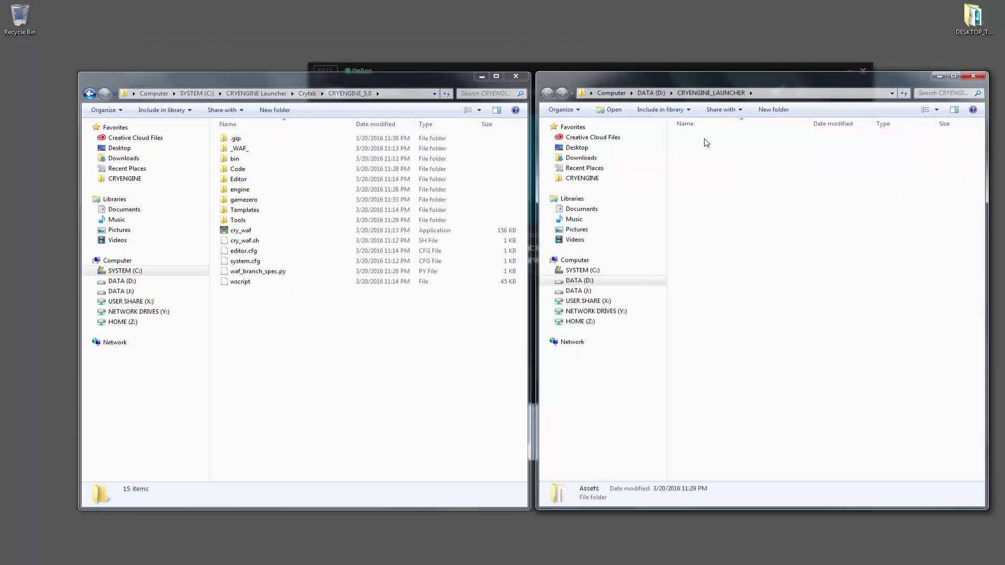
right_click(728, 242)
click(713, 341)
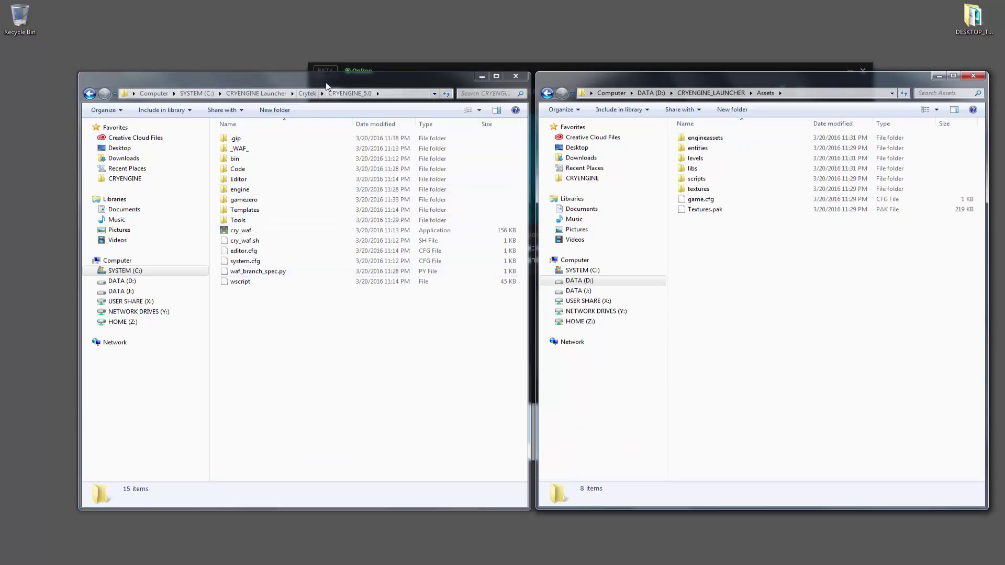
Paste the pak into D:\CRYENGINE_LAUNCHER\Assets and close that window
drag(314, 77, 297, 70)
click(289, 86)
double_click(241, 141)
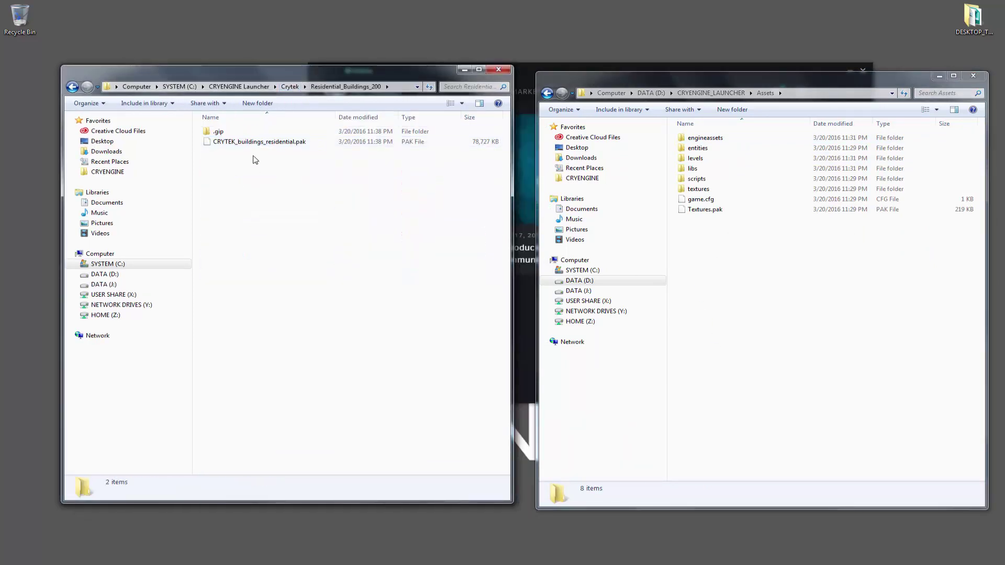
click(265, 144)
click(829, 348)
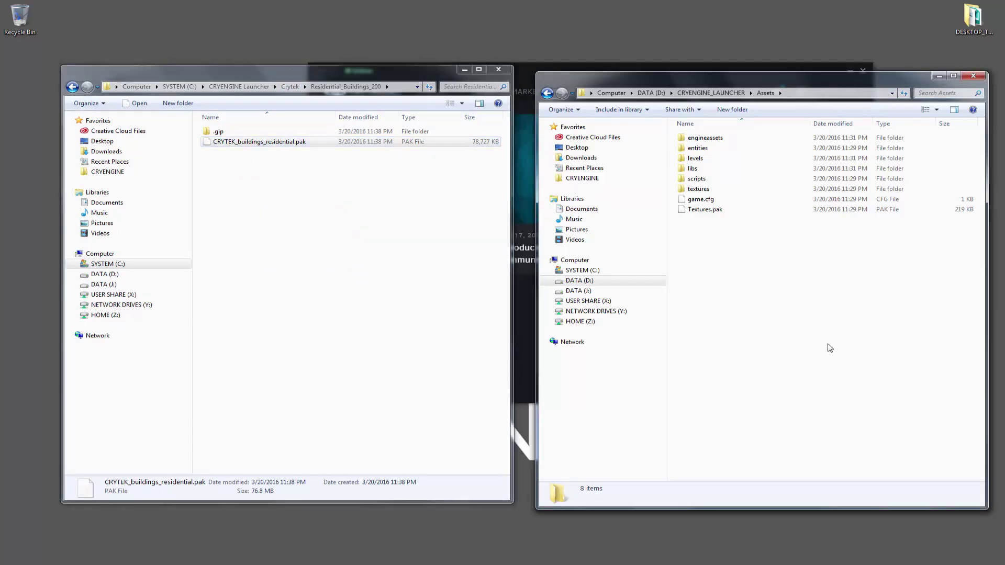
key(ctrl+v)
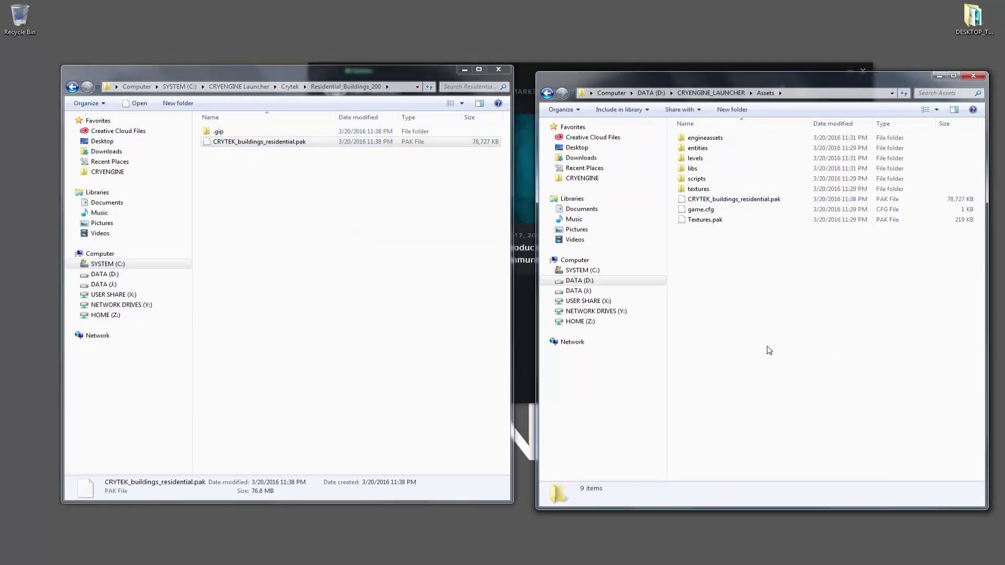
key(alt+F4)
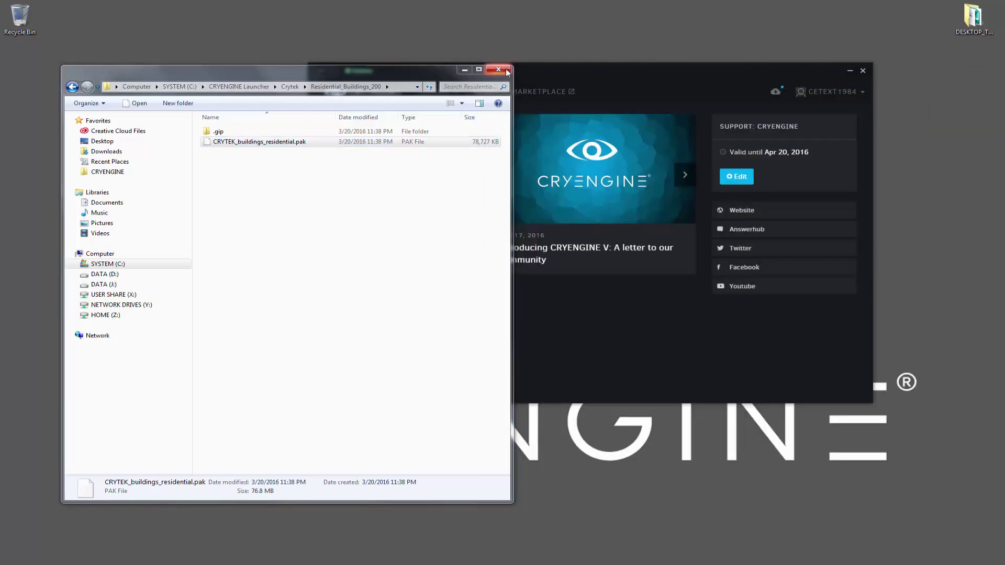
Centre the CRYENGINE Launcher and start testProject in Sandbox from the project list
click(507, 73)
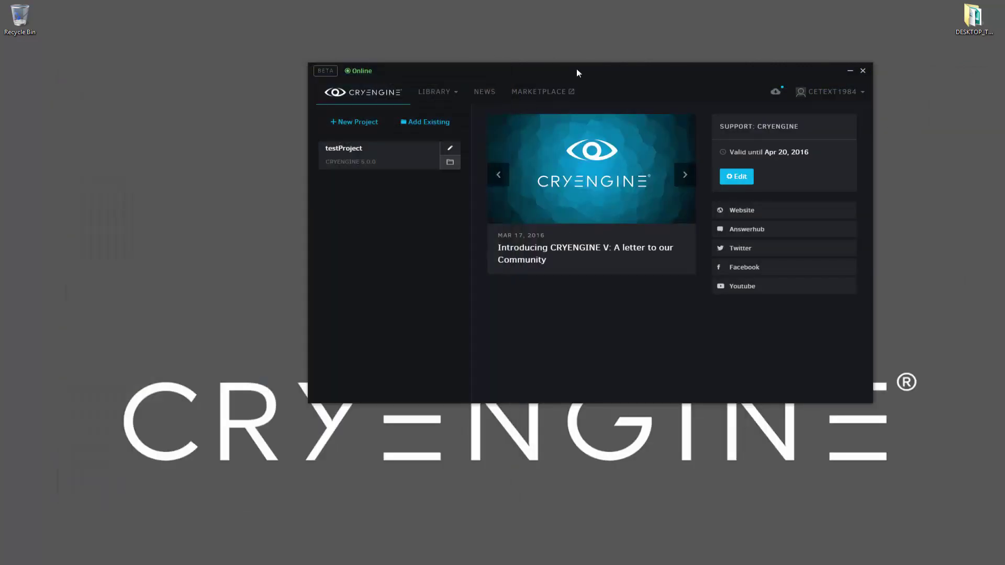
drag(577, 72, 438, 86)
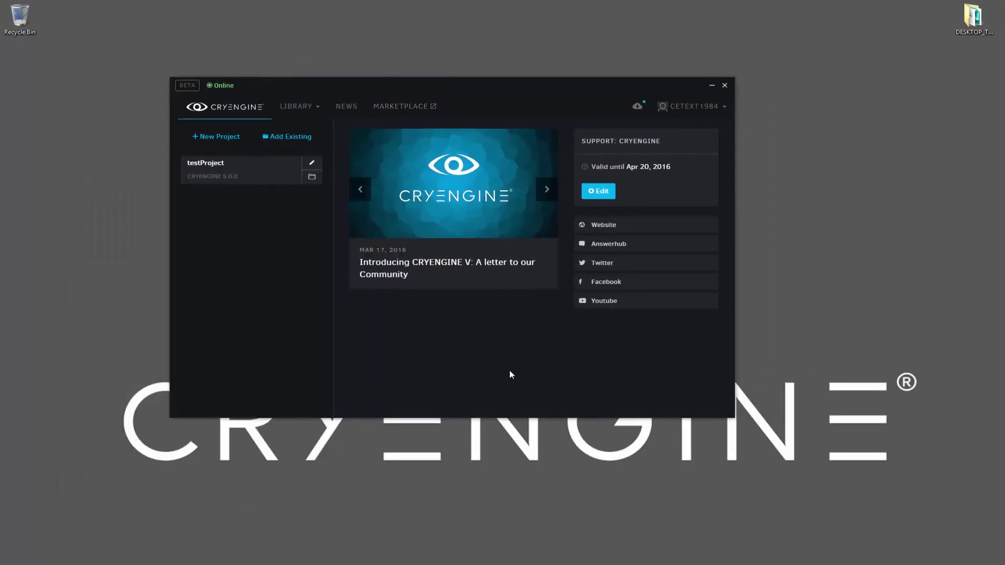
double_click(274, 174)
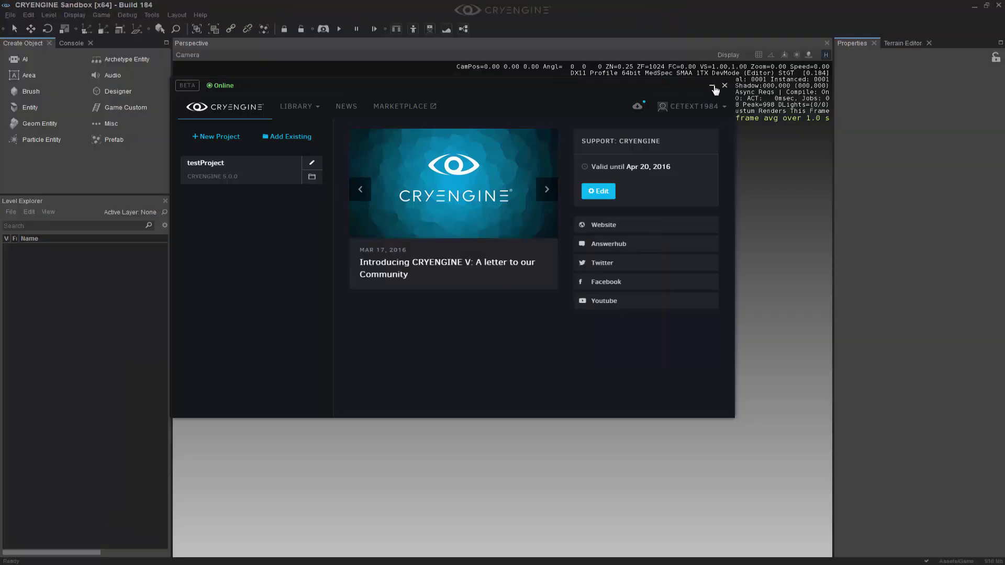
Close the launcher and load testProject.cry from File > Recent Files
click(712, 86)
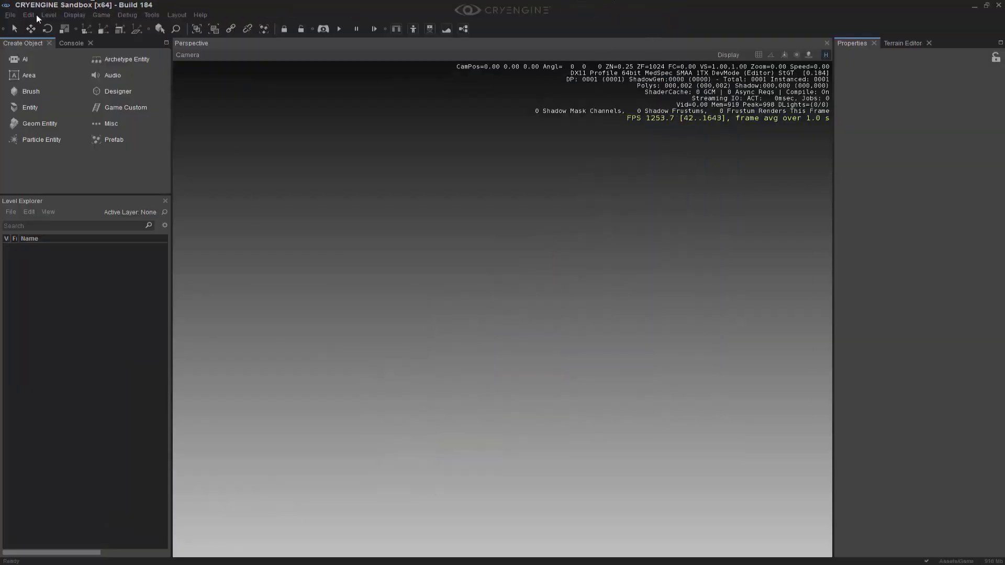
click(10, 15)
mouse_move(46, 84)
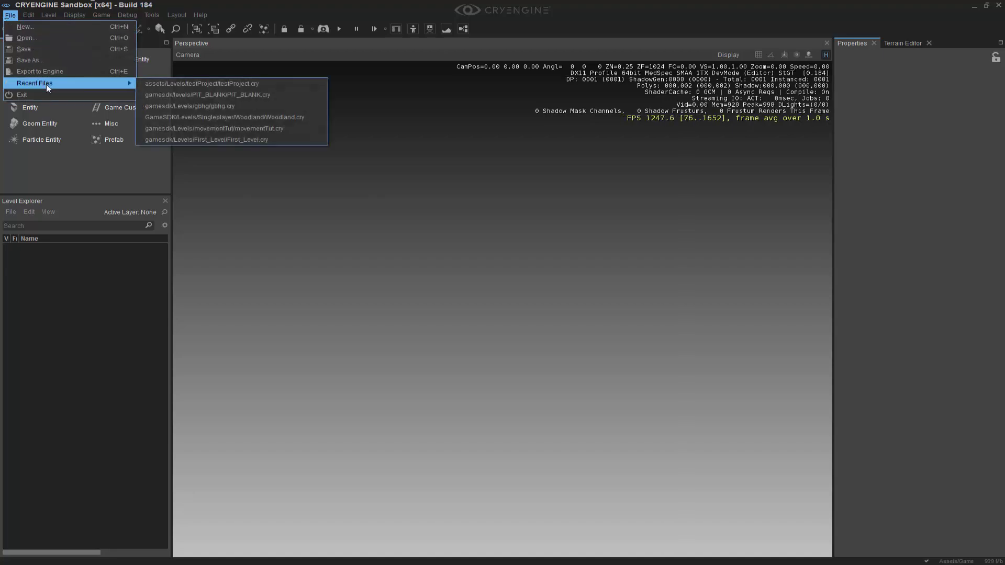
click(215, 84)
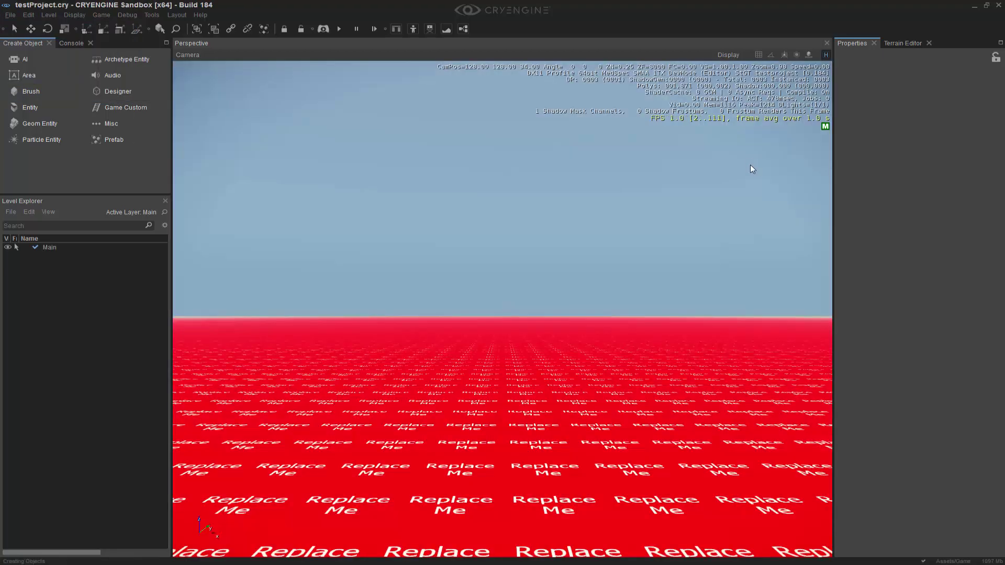
right_drag(626, 287, 597, 209)
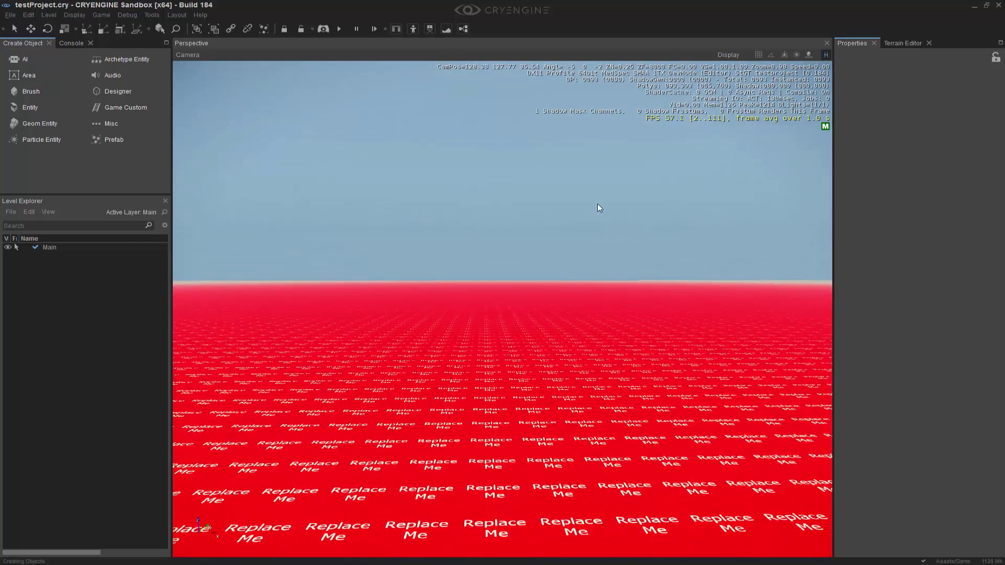
Place barrel.cgf from the fishing_houses brush folder onto the terrain as barrel1
click(32, 90)
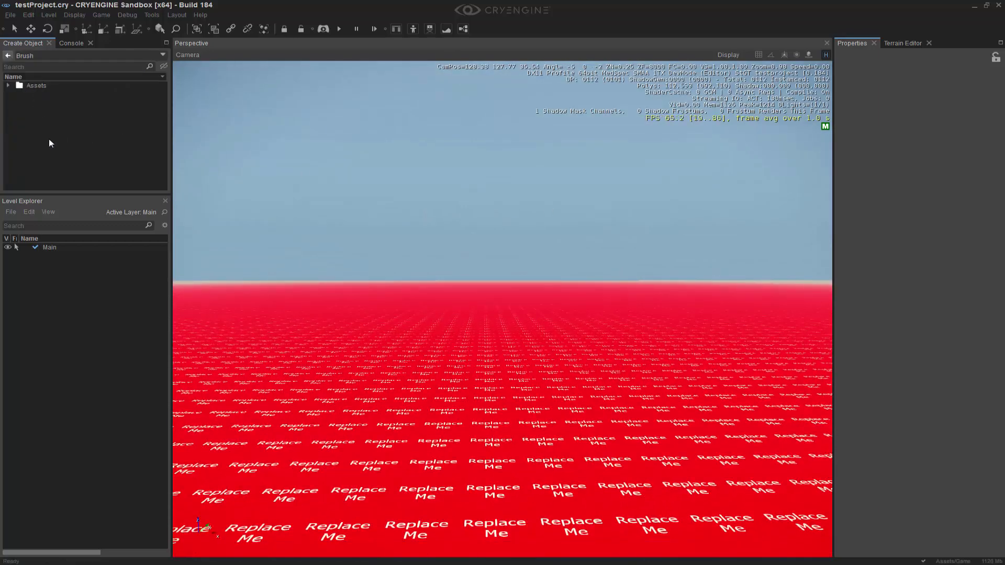
click(9, 87)
click(19, 93)
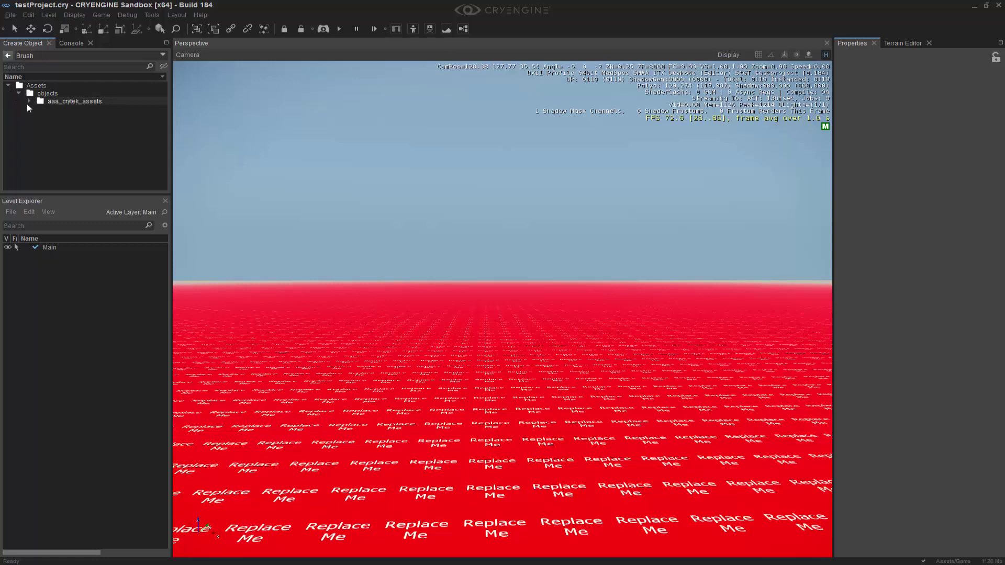
click(28, 101)
click(40, 109)
click(51, 116)
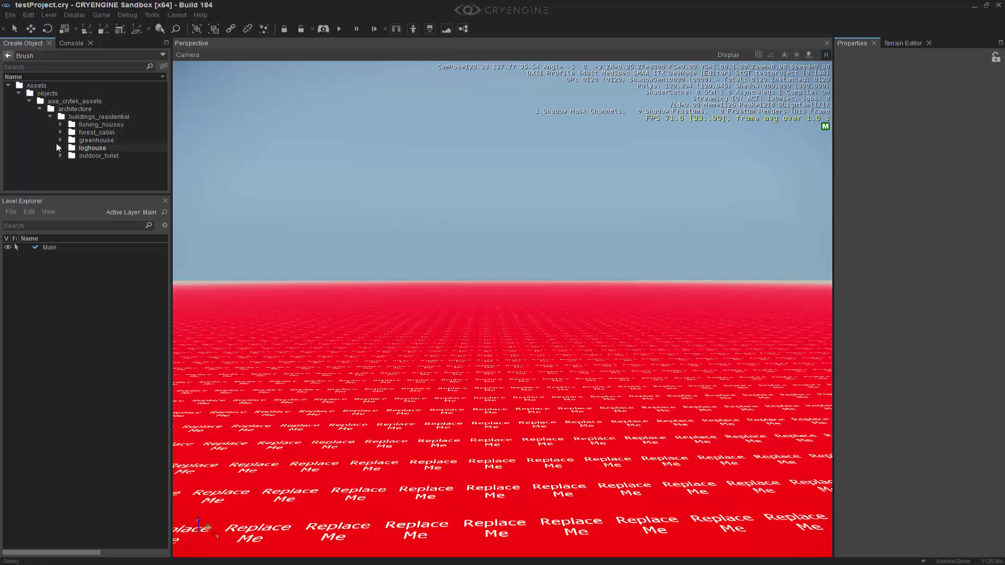
click(60, 125)
click(112, 132)
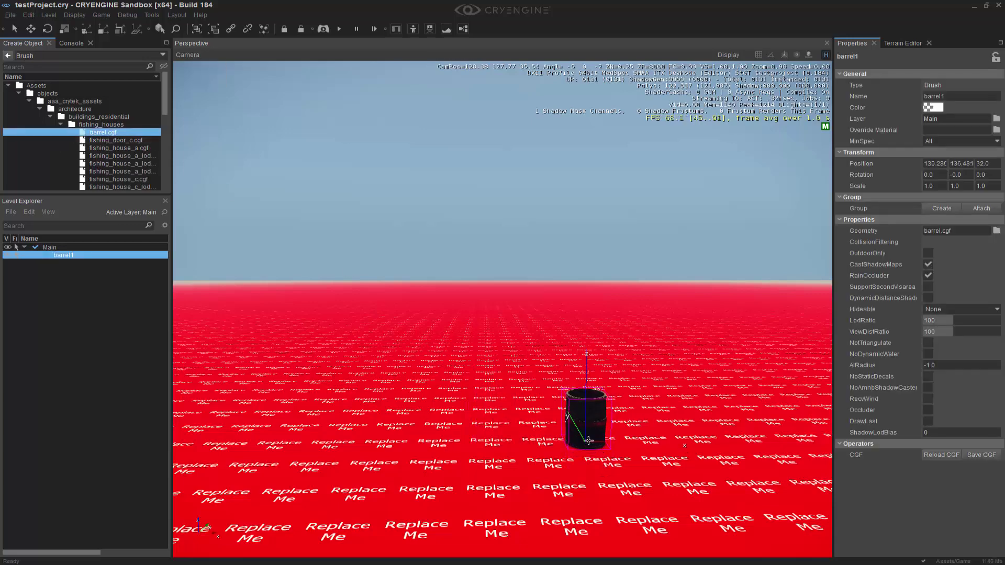
click(586, 445)
key(z)
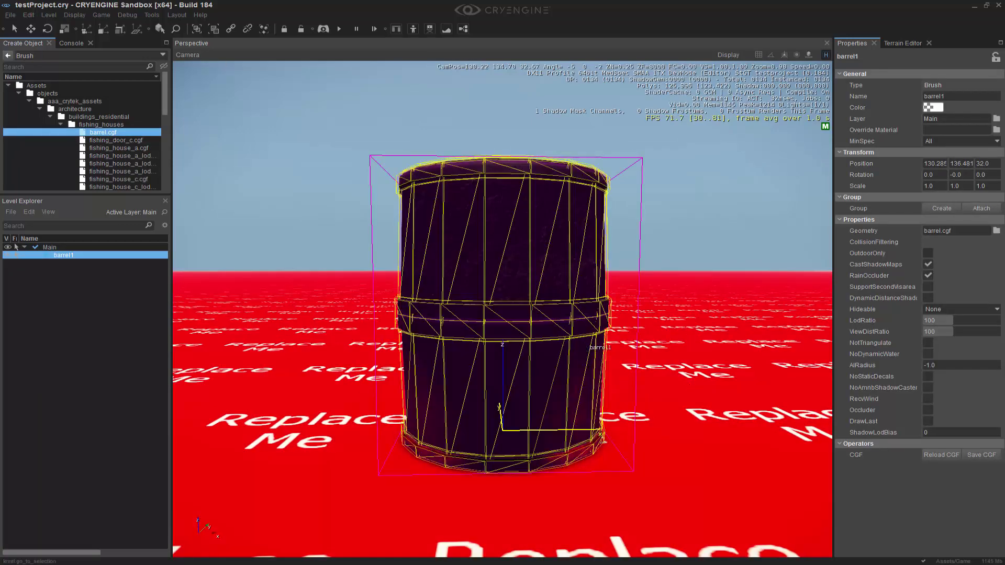
alt+middle_drag(658, 398, 586, 344)
scroll(587, 344, down, 5)
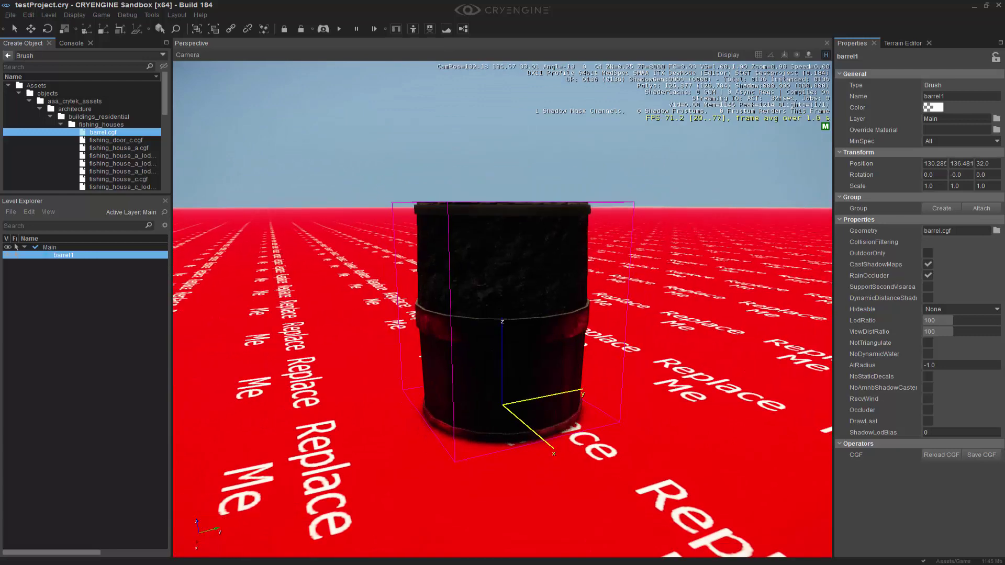
right_drag(697, 320, 721, 337)
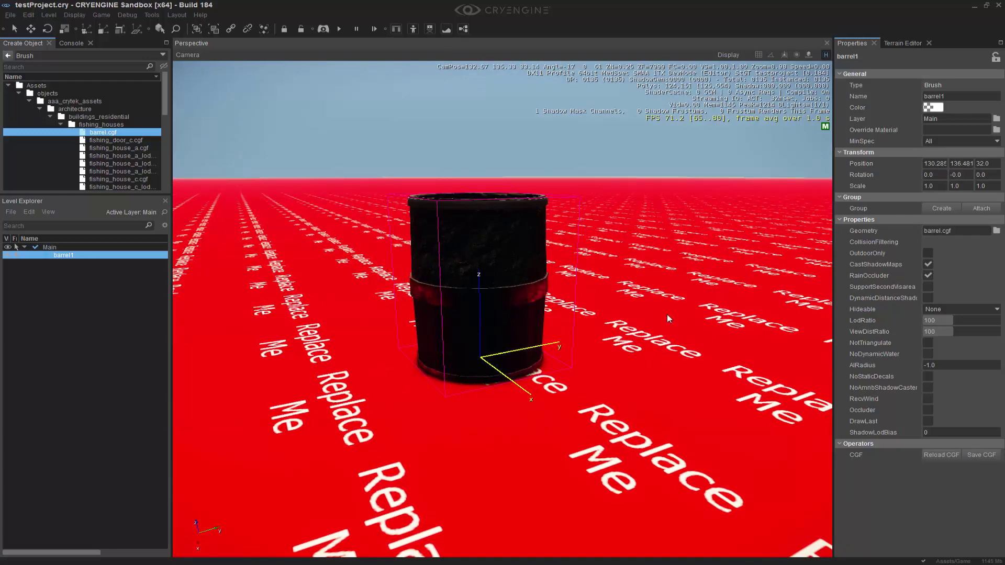
Move the time of day from 12.0 to 16.4 in the Environment Editor, then close it
click(153, 15)
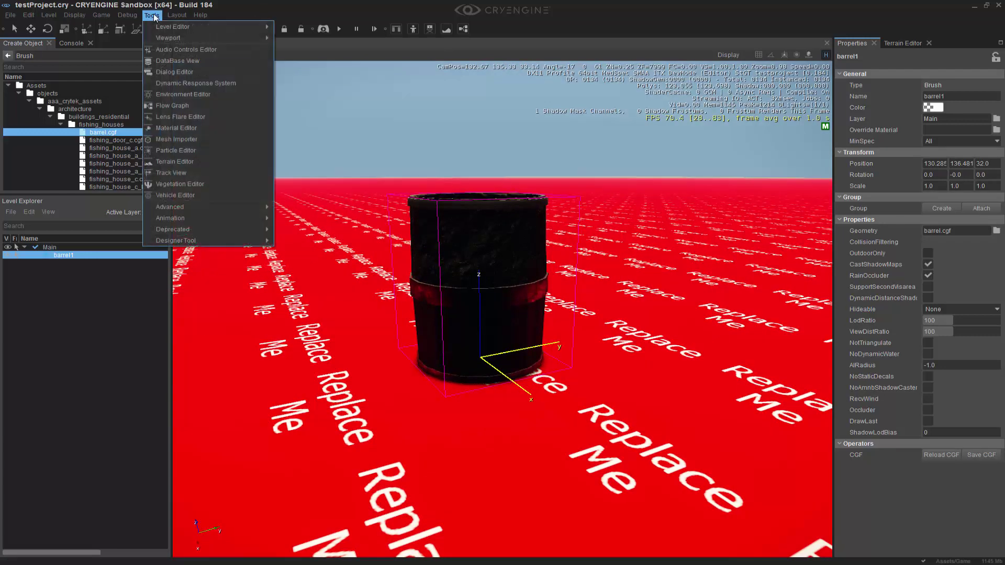
click(183, 94)
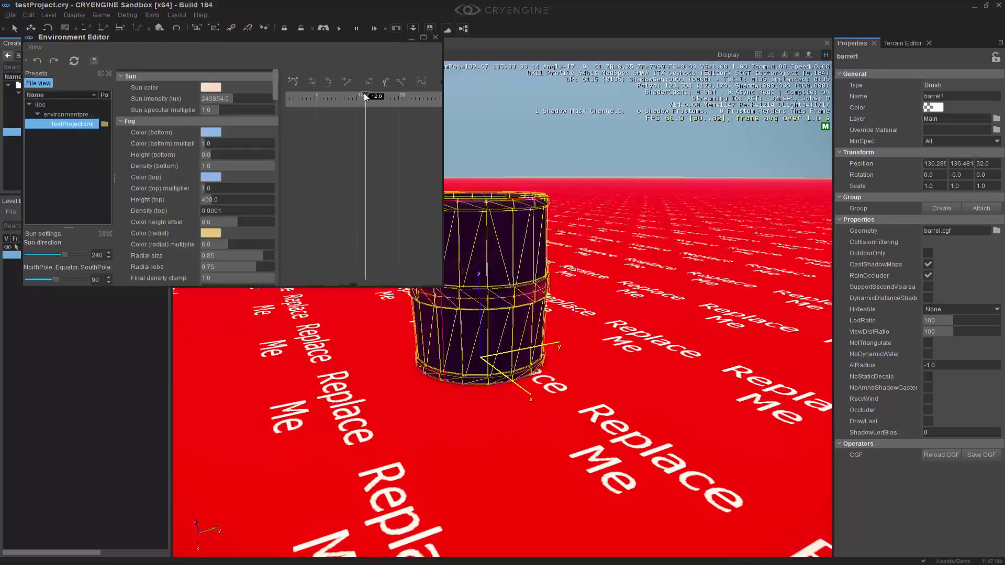
mouse_move(365, 97)
mouse_down()
mouse_move(392, 101)
mouse_move(385, 104)
mouse_up()
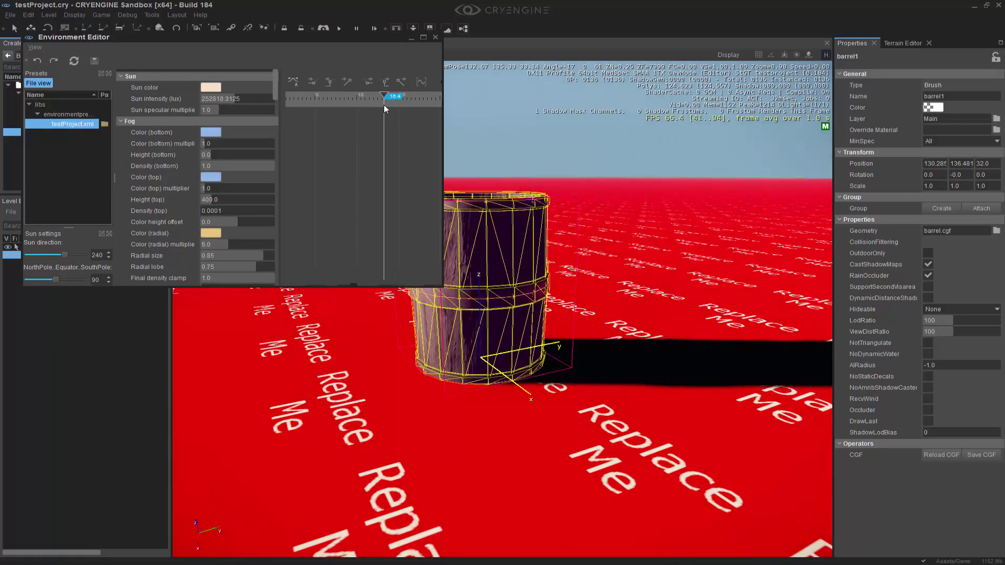
click(434, 38)
right_drag(471, 236, 558, 195)
click(558, 195)
scroll(626, 241, down, 2)
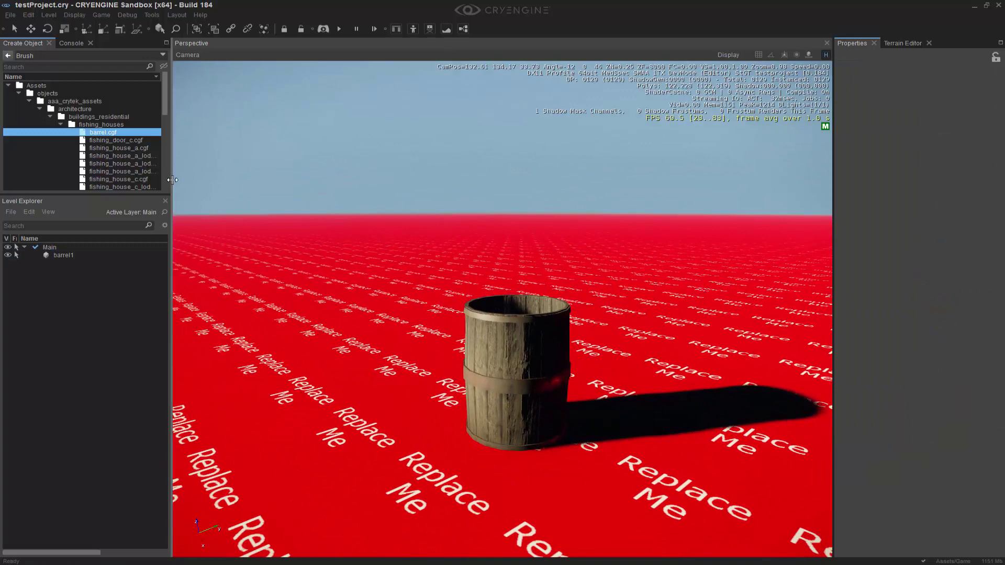
Place fishing_house_a.cgf next to the barrel on the terrain as fishing_house_a1
drag(170, 189, 244, 170)
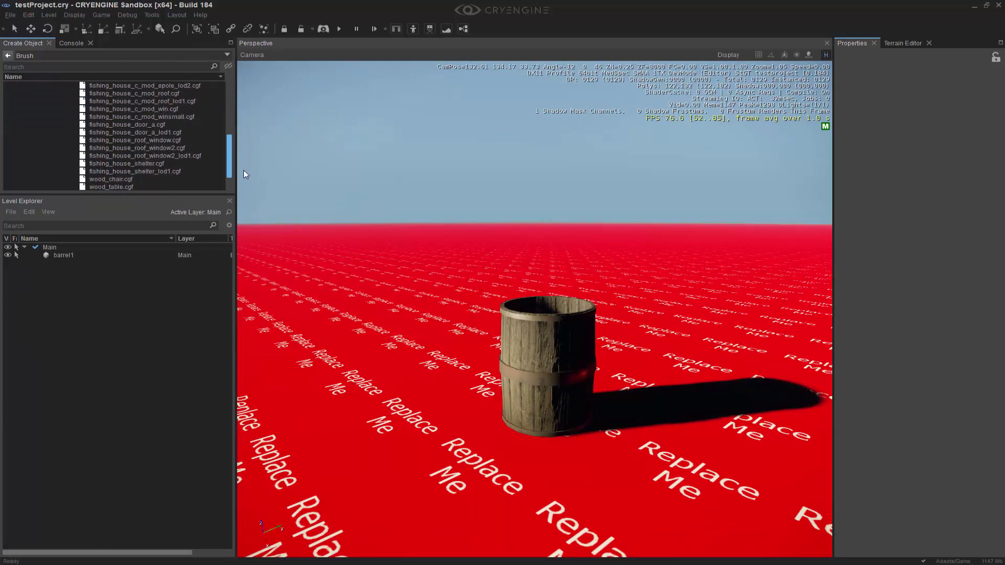
scroll(152, 168, up, 6)
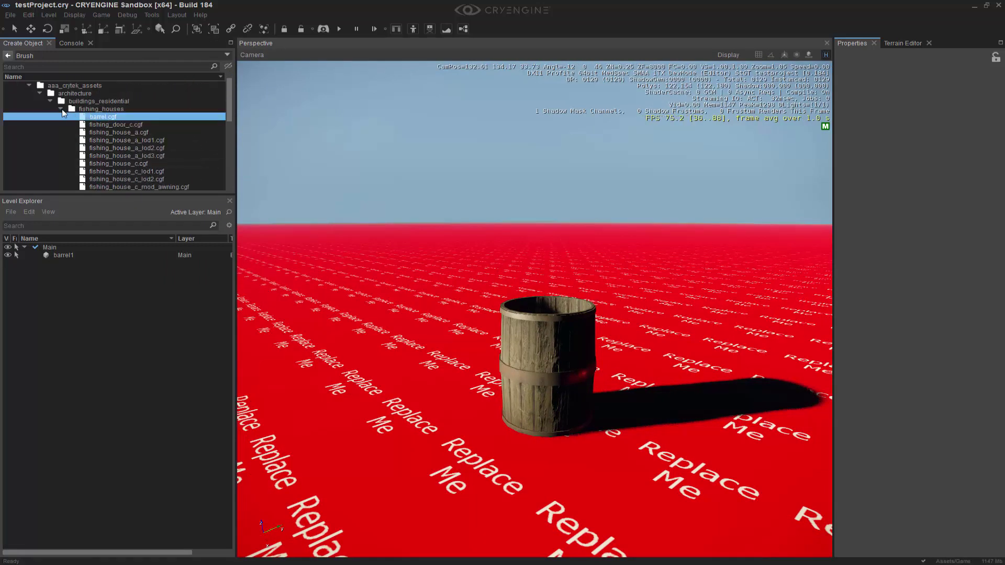
scroll(118, 159, down, 4)
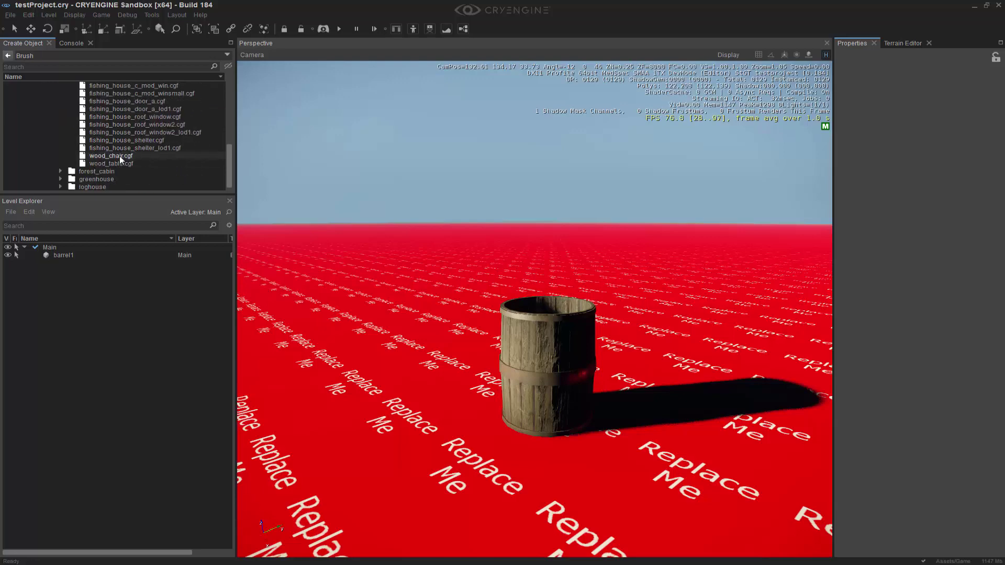
scroll(121, 156, up, 3)
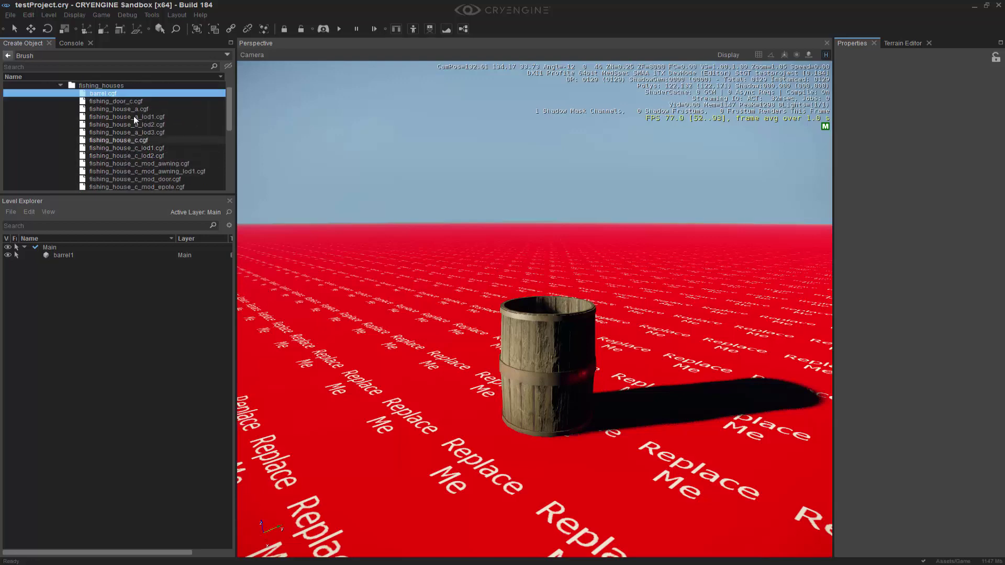
click(139, 108)
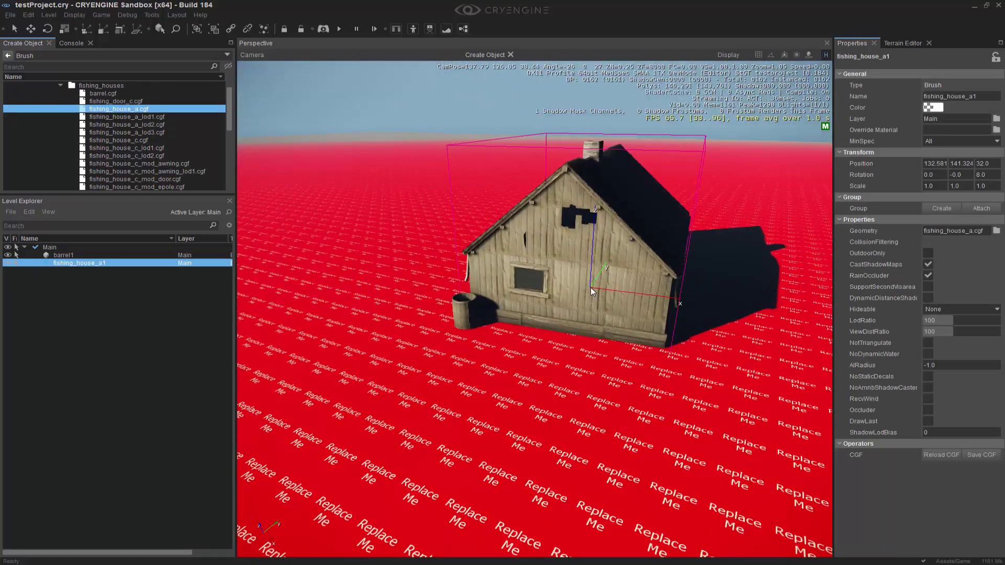
click(540, 284)
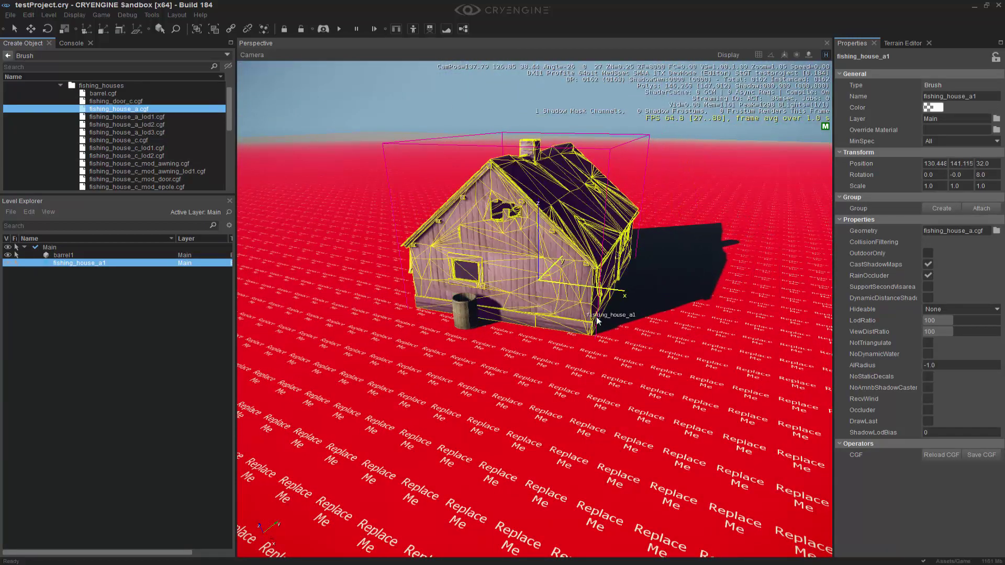
right_drag(540, 284, 752, 324)
scroll(458, 206, up, 3)
click(784, 318)
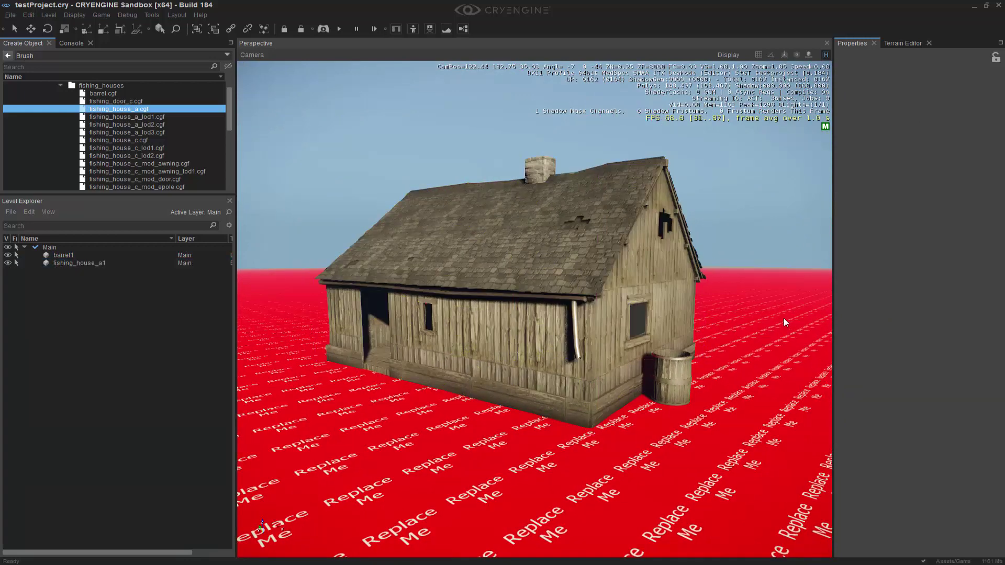